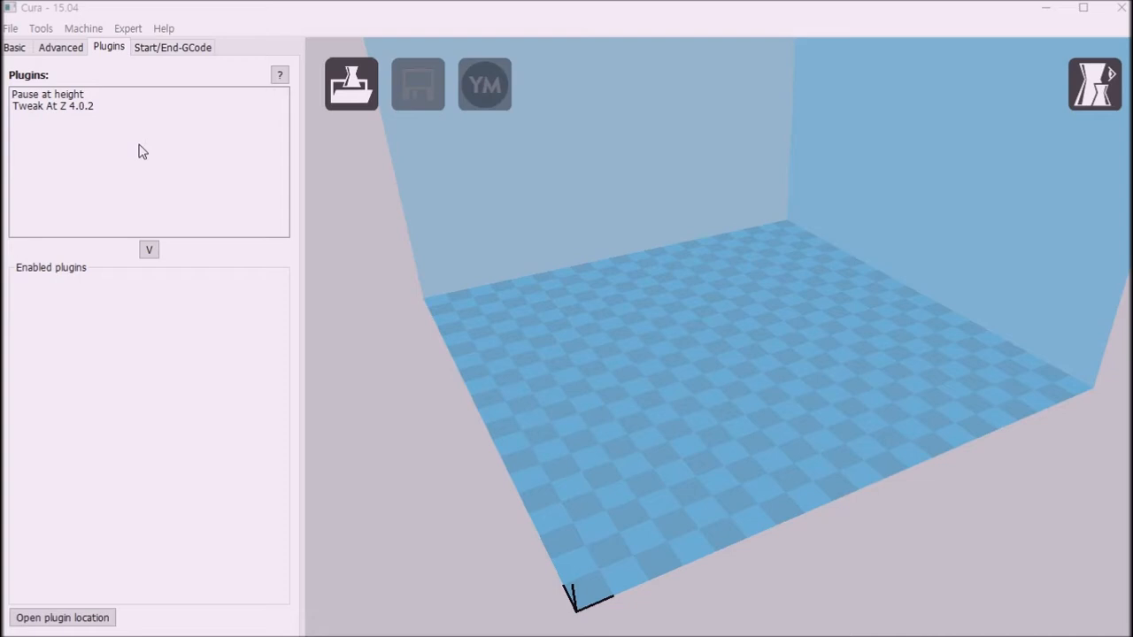
Step: Examine the contents of start.gcode and end.gcode in the Start/End-GCode settings
{"action": "left_click", "coordinate": [180, 49]}
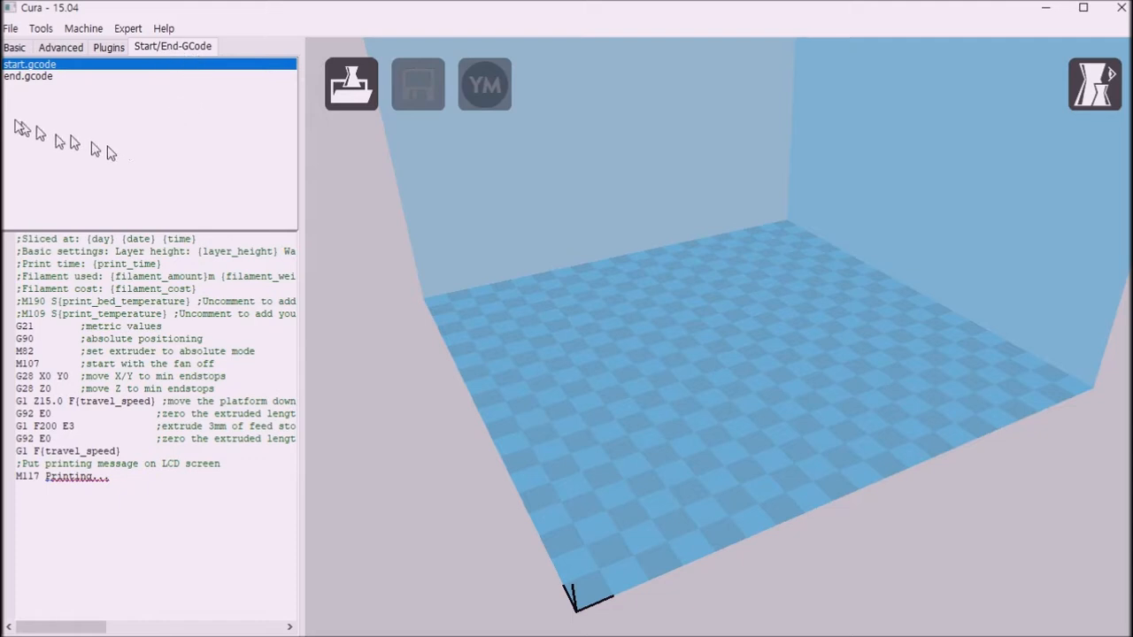
{"action": "left_click", "coordinate": [33, 80]}
{"action": "left_click", "coordinate": [40, 67]}
{"action": "left_click", "coordinate": [40, 78]}
{"action": "left_click", "coordinate": [40, 67]}
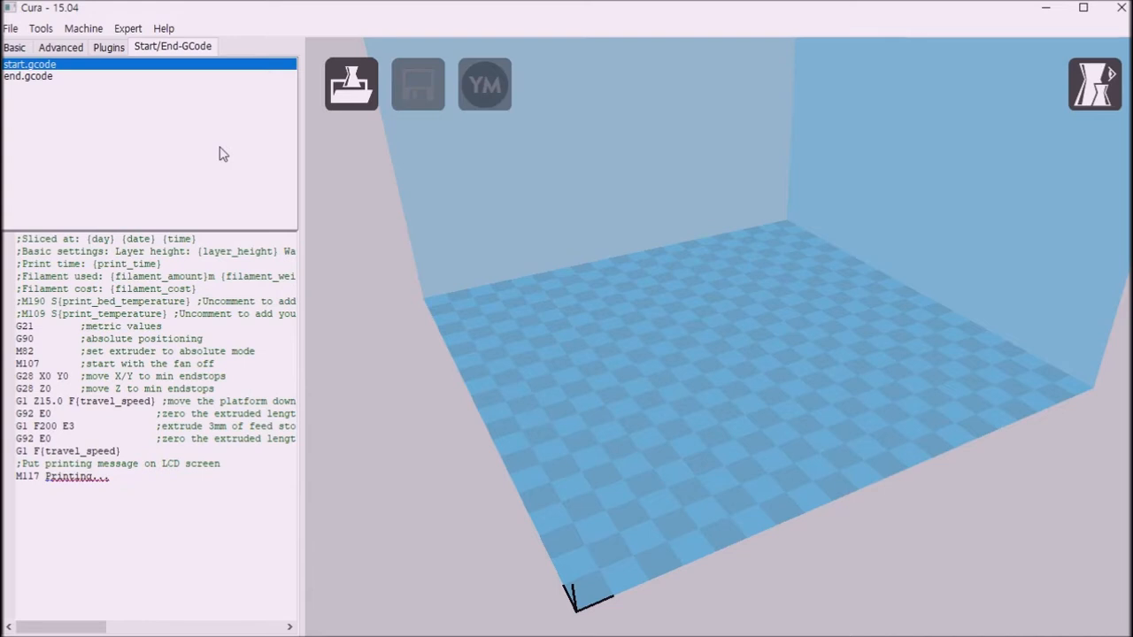
{"action": "left_click", "coordinate": [232, 389]}
Step: Switch to the Chrome browser, search Google for "g code" and open the G-code/kr - RepRap result
{"action": "left_click", "coordinate": [381, 636]}
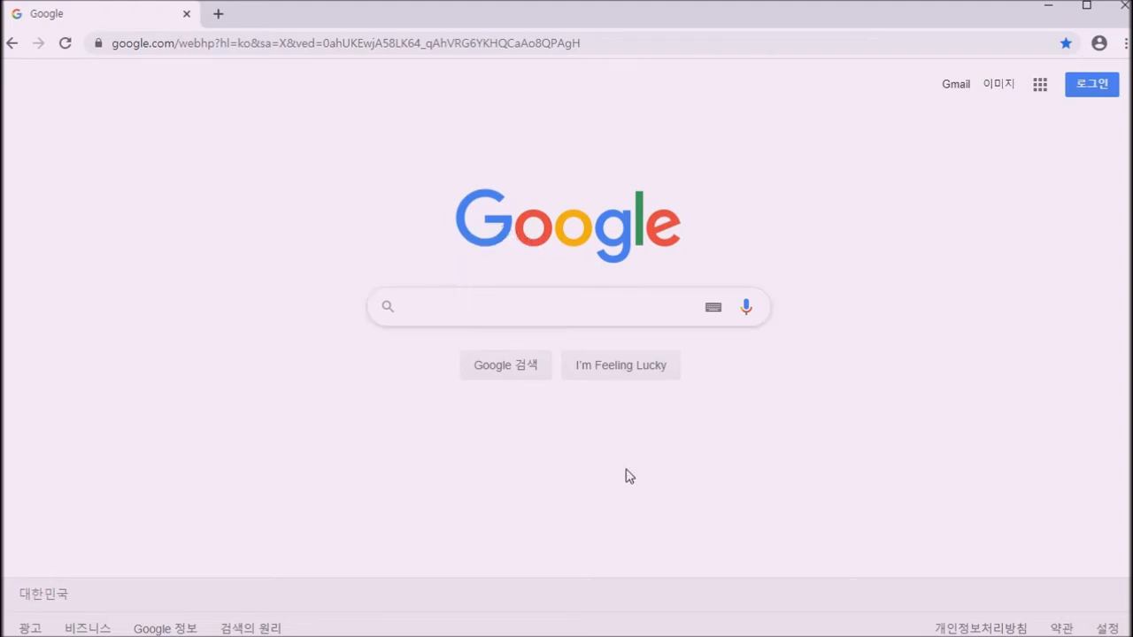
{"action": "type", "text": "g"}
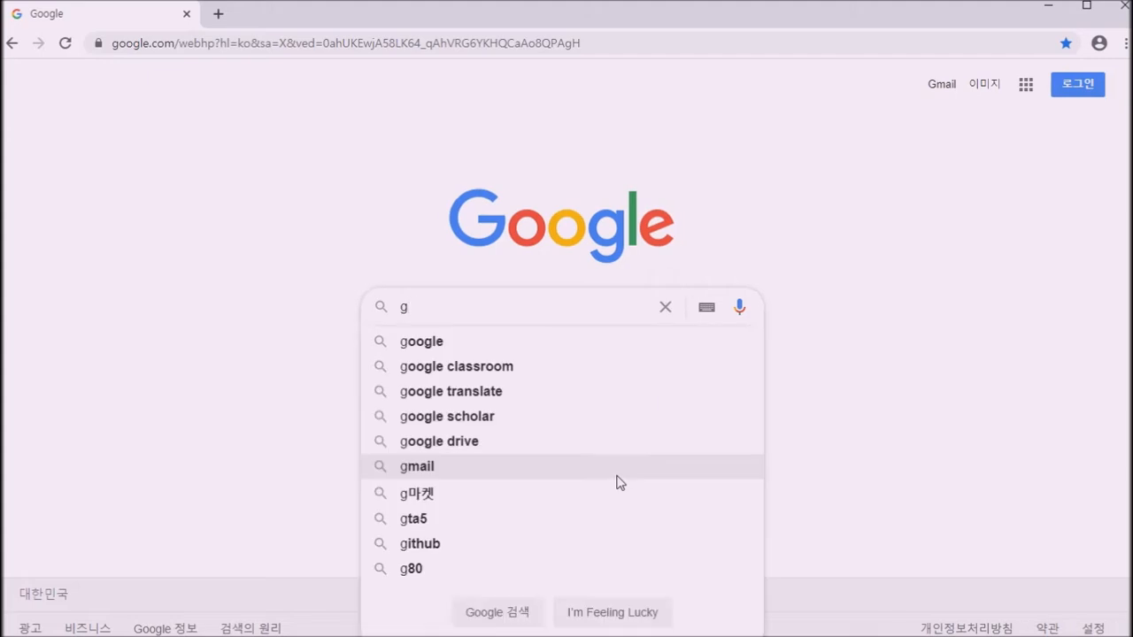
{"action": "type", "text": " code"}
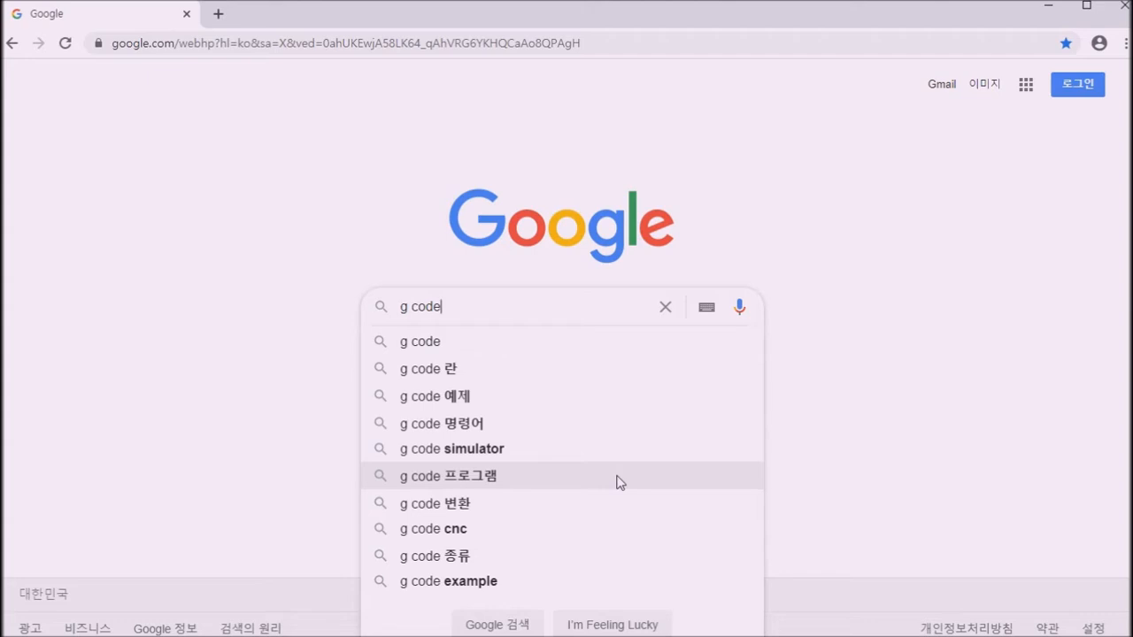
{"action": "key", "text": "Return"}
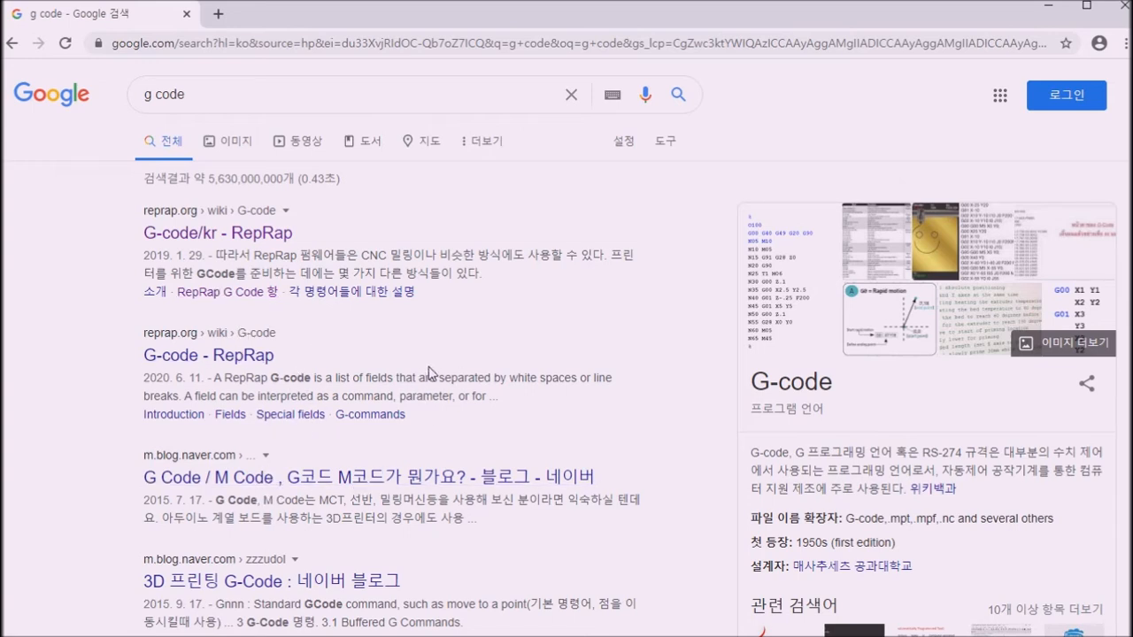
{"action": "left_click", "coordinate": [272, 240]}
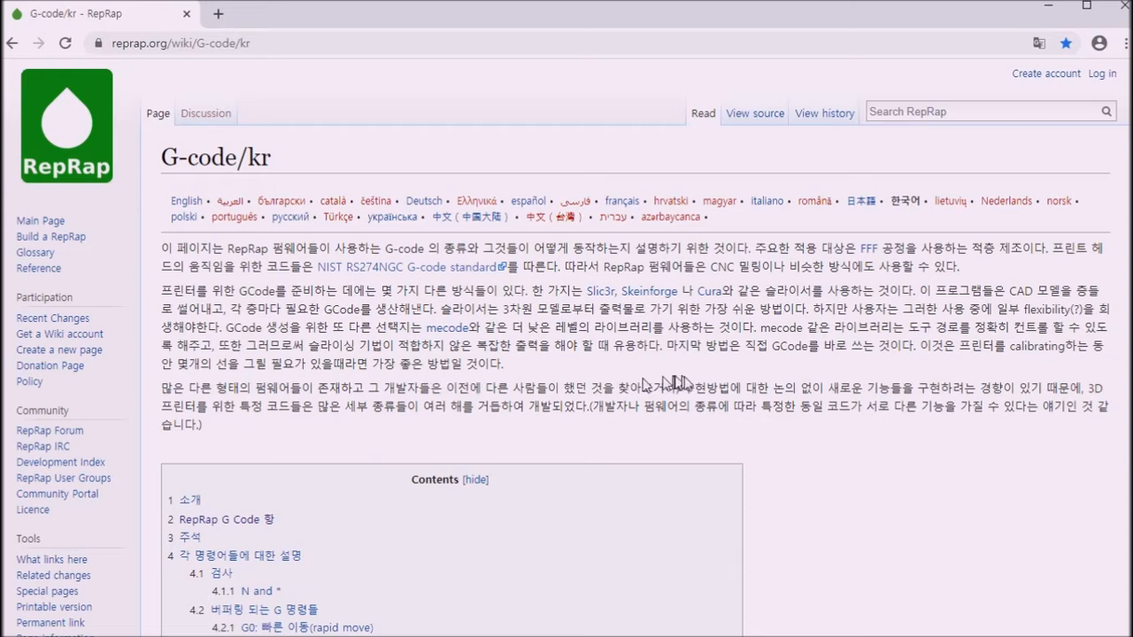
Step: Examine the G-code/kr page's introduction and the G commands listed in its contents, from G0 to G92
{"action": "scroll", "coordinate": [677, 385], "scroll_direction": "down", "scroll_amount": 1}
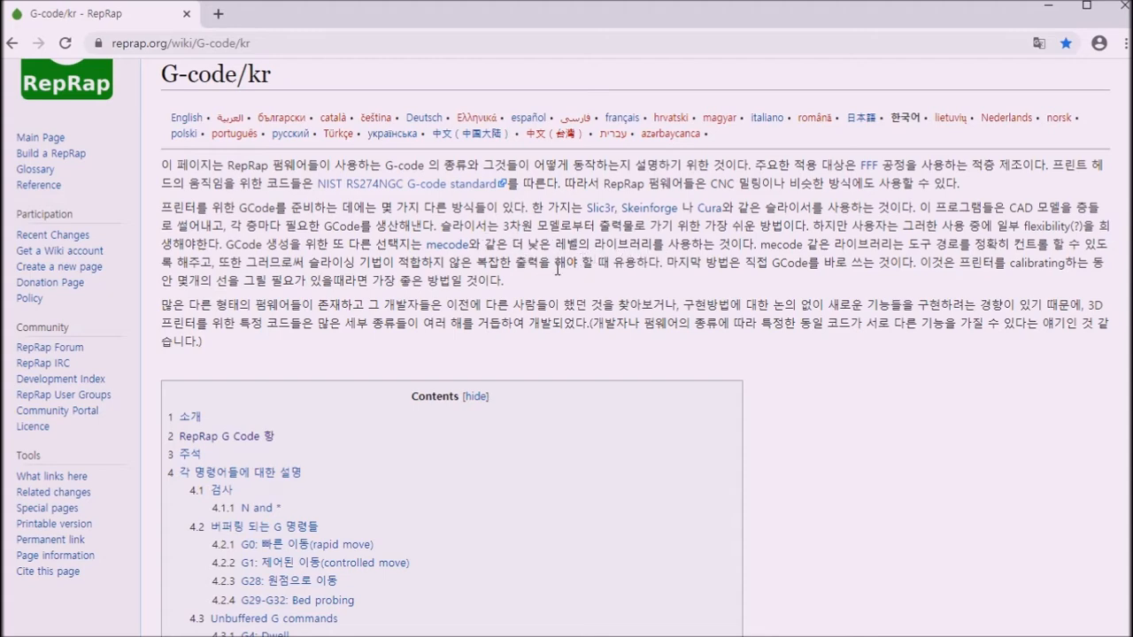
{"action": "scroll", "coordinate": [558, 269], "scroll_direction": "down", "scroll_amount": 1}
{"action": "scroll", "coordinate": [488, 239], "scroll_direction": "down", "scroll_amount": 1}
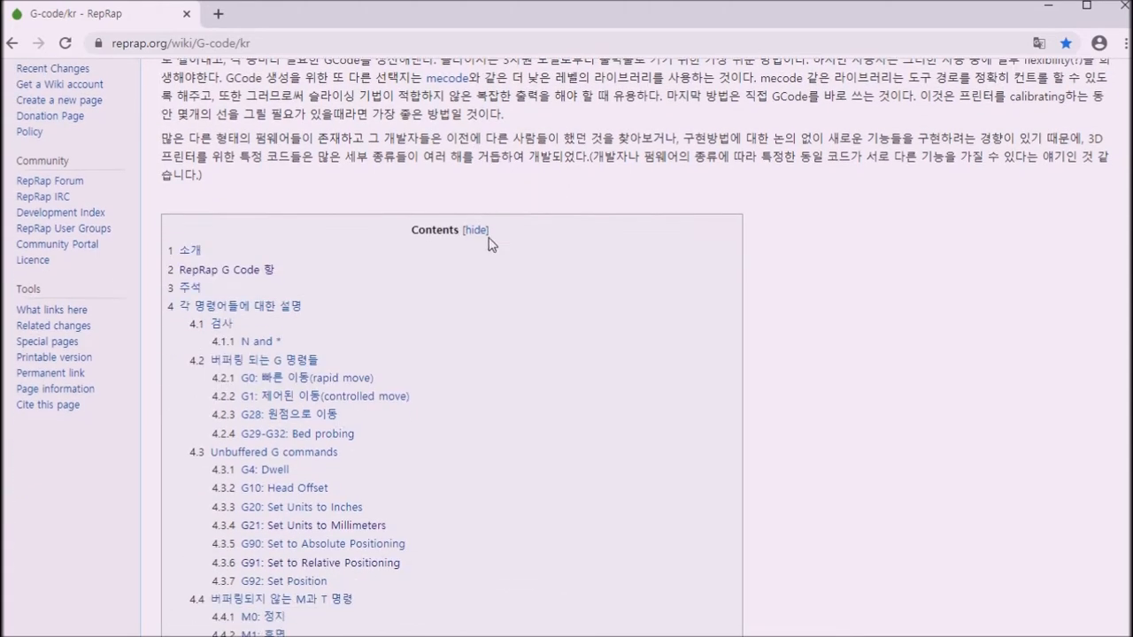
{"action": "scroll", "coordinate": [529, 283], "scroll_direction": "up", "scroll_amount": 2}
{"action": "scroll", "coordinate": [536, 380], "scroll_direction": "down", "scroll_amount": 2}
{"action": "scroll", "coordinate": [425, 317], "scroll_direction": "down", "scroll_amount": 1}
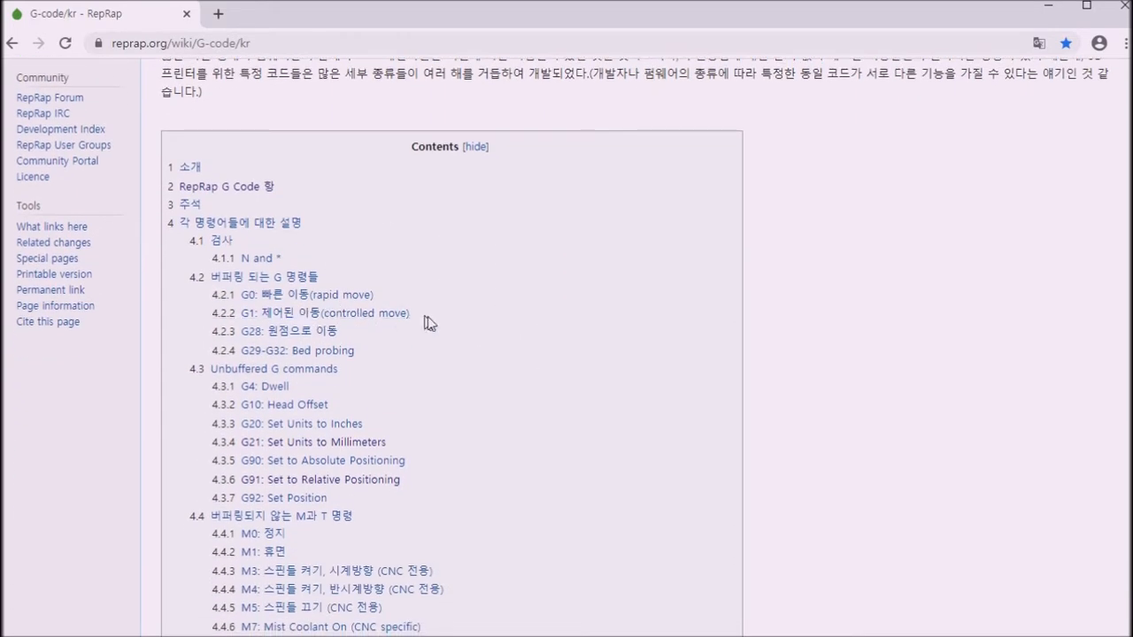
{"action": "scroll", "coordinate": [425, 323], "scroll_direction": "up", "scroll_amount": 2}
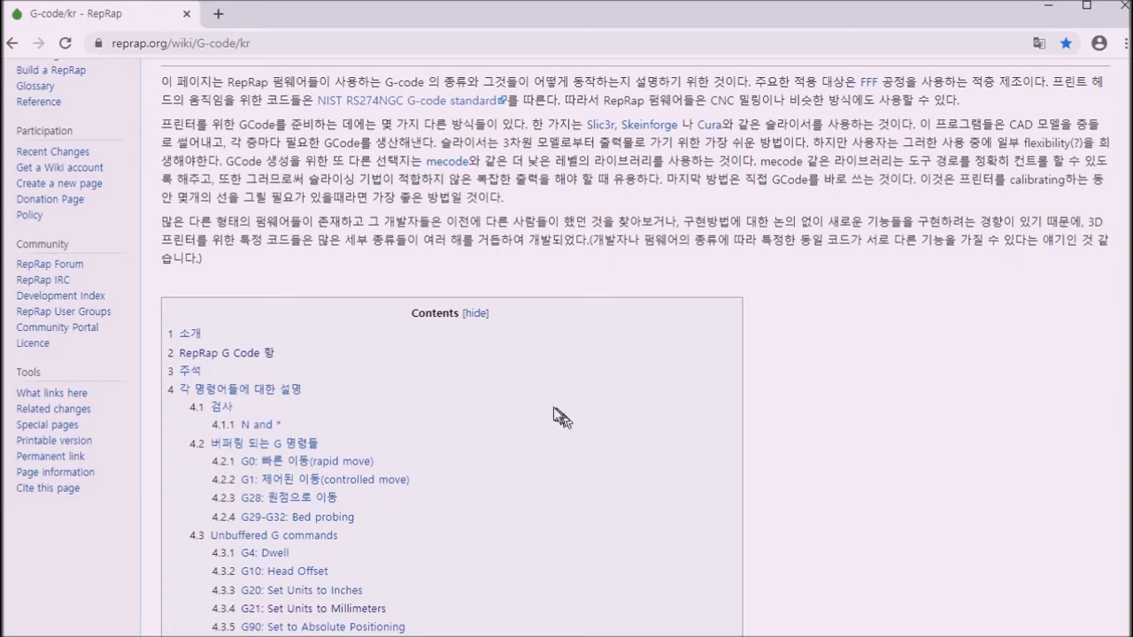
{"action": "scroll", "coordinate": [601, 431], "scroll_direction": "down", "scroll_amount": 1}
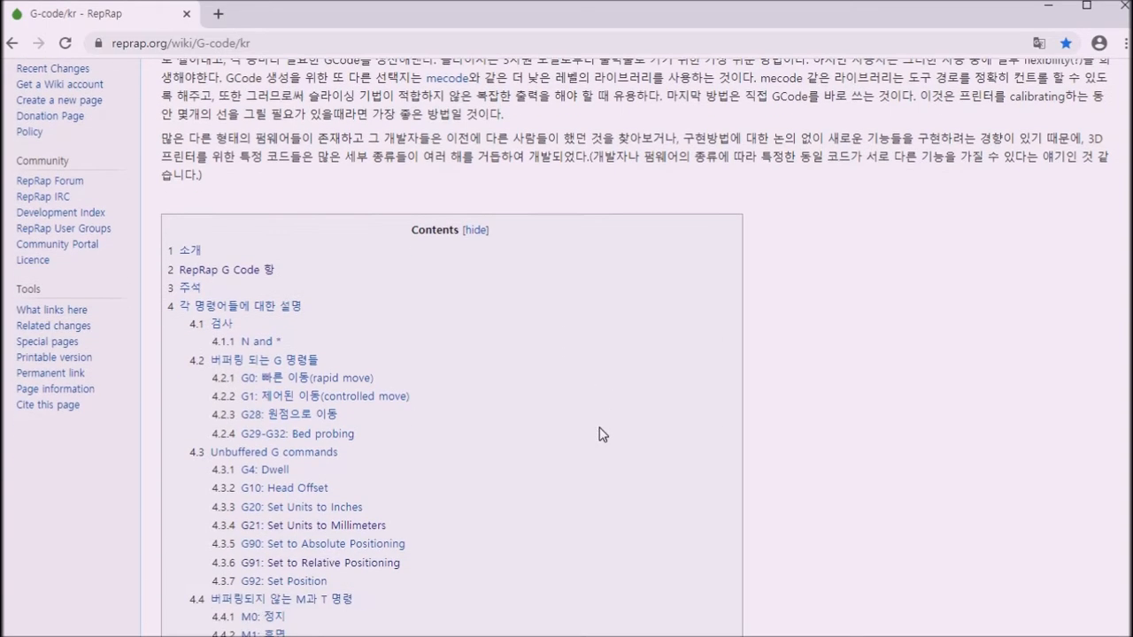
{"action": "scroll", "coordinate": [591, 432], "scroll_direction": "down", "scroll_amount": 1}
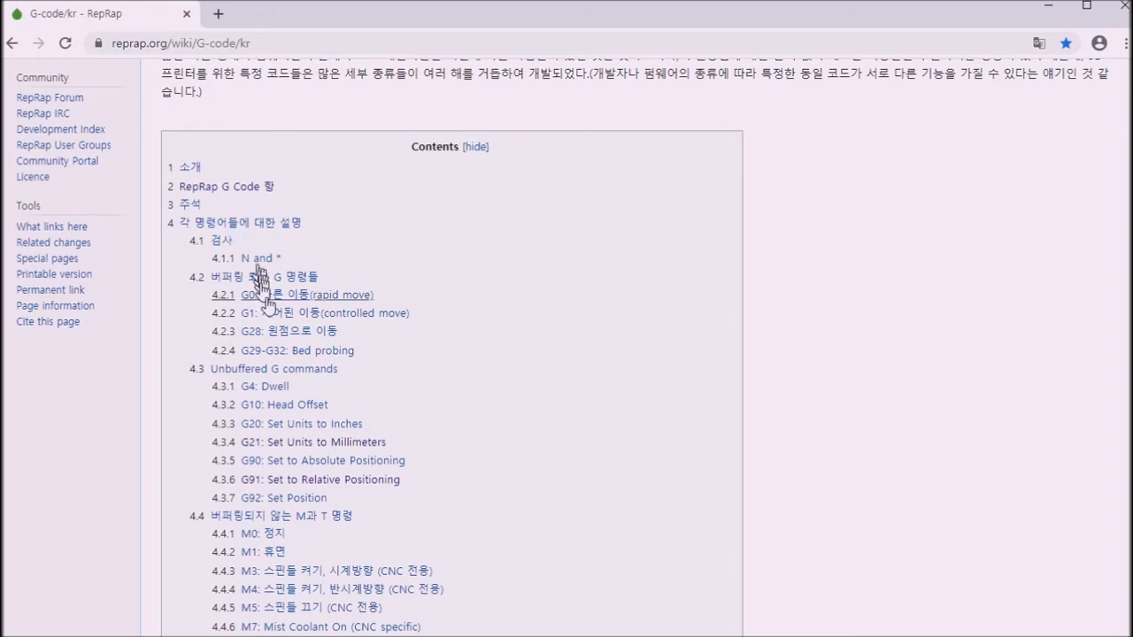
{"action": "scroll", "coordinate": [263, 300], "scroll_direction": "down", "scroll_amount": 1}
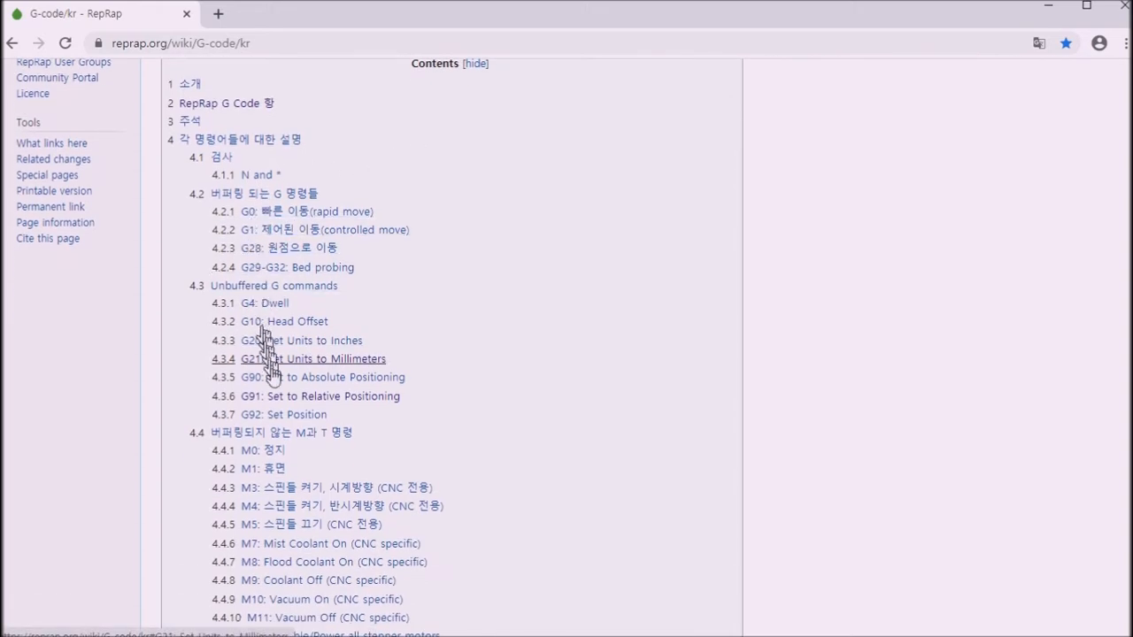
Step: Skim the full range of M commands in the contents list for an overview
{"action": "scroll", "coordinate": [274, 398], "scroll_direction": "down", "scroll_amount": 2}
{"action": "scroll", "coordinate": [279, 414], "scroll_direction": "down", "scroll_amount": 10}
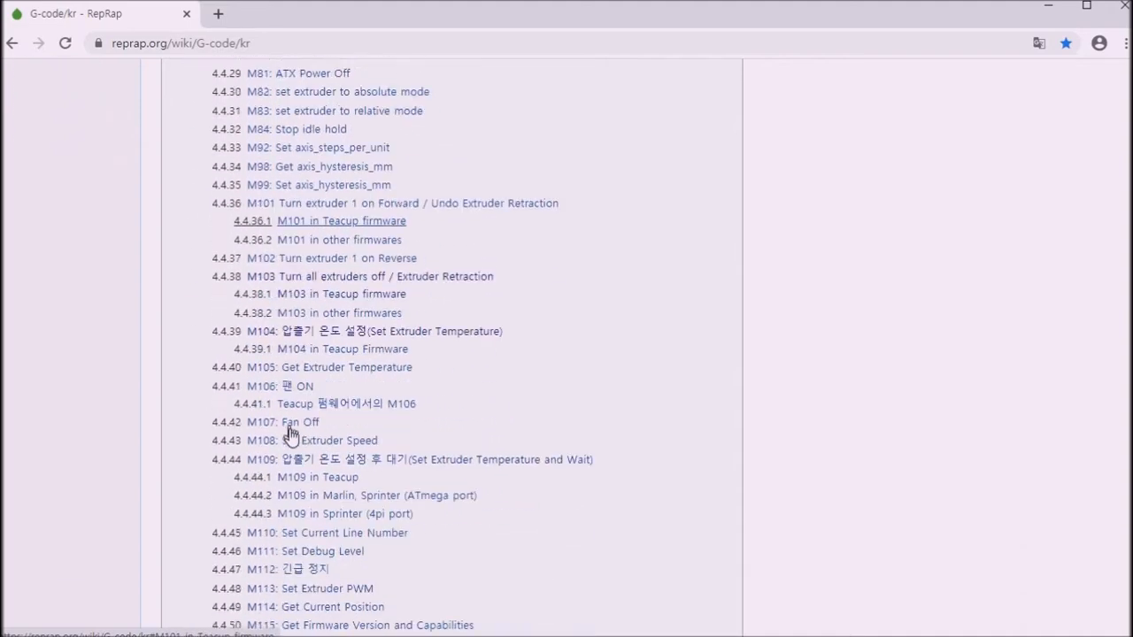
{"action": "scroll", "coordinate": [300, 445], "scroll_direction": "down", "scroll_amount": 7}
{"action": "scroll", "coordinate": [345, 476], "scroll_direction": "up", "scroll_amount": 7}
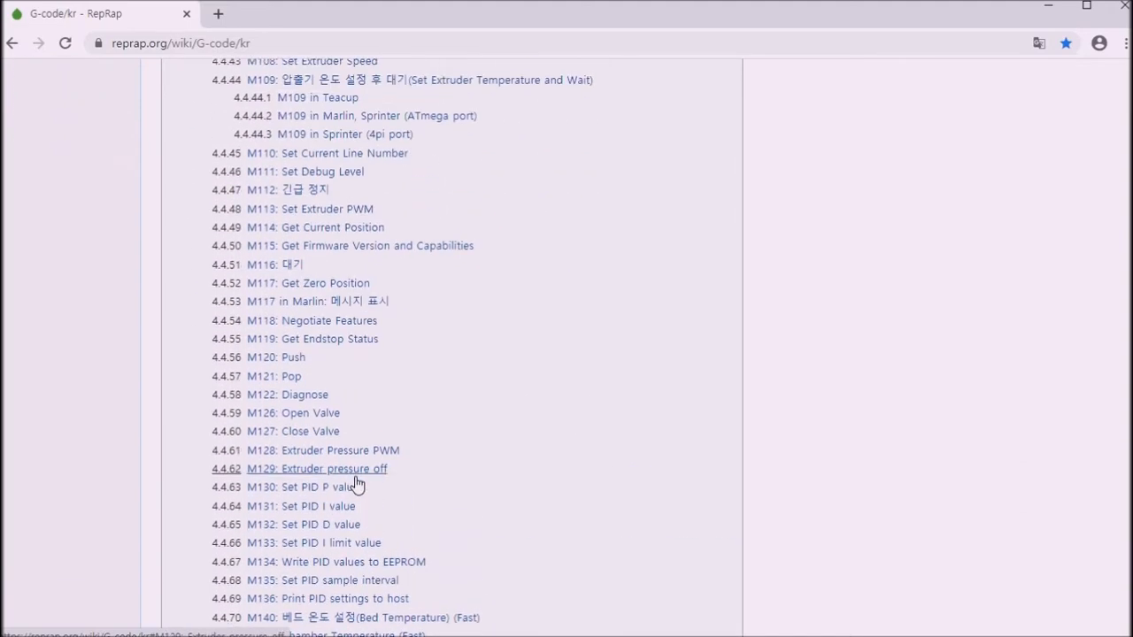
{"action": "scroll", "coordinate": [690, 488], "scroll_direction": "up", "scroll_amount": 5}
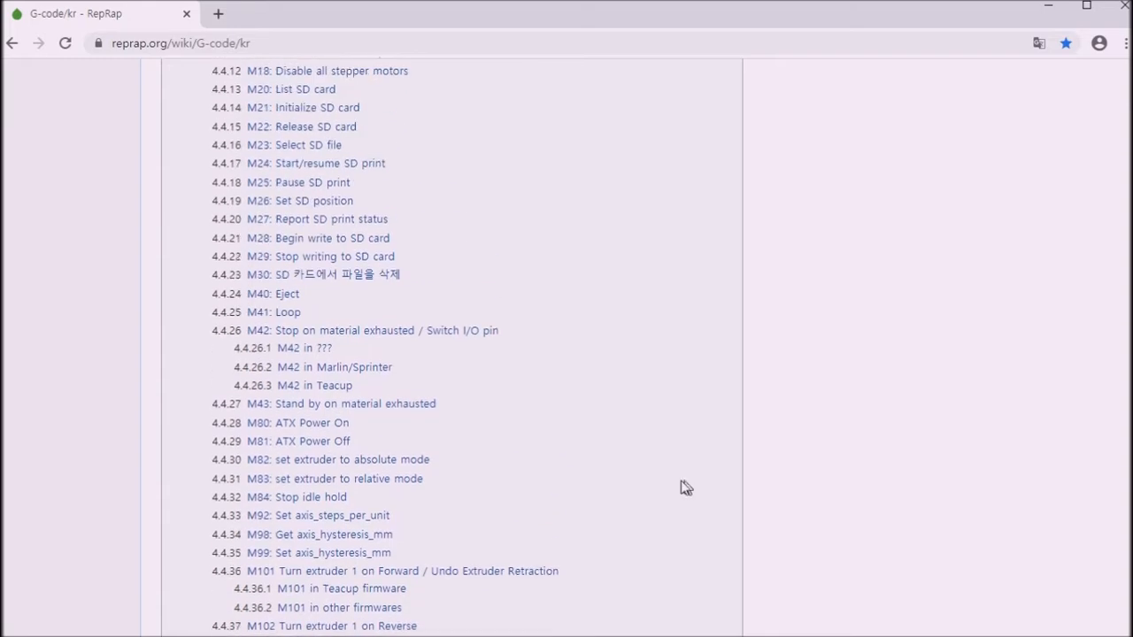
{"action": "scroll", "coordinate": [675, 487], "scroll_direction": "up", "scroll_amount": 7}
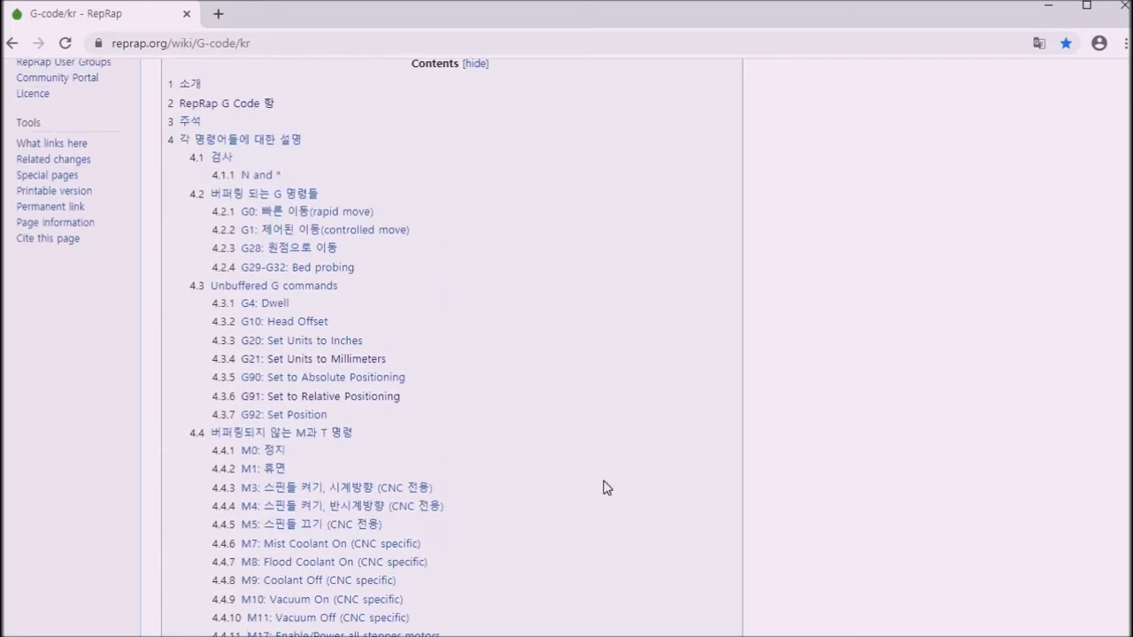
Step: Examine the M commands in section 4.4 of the contents more closely, including the SD card, extruder and fan entries
{"action": "scroll", "coordinate": [481, 380], "scroll_direction": "down", "scroll_amount": 3}
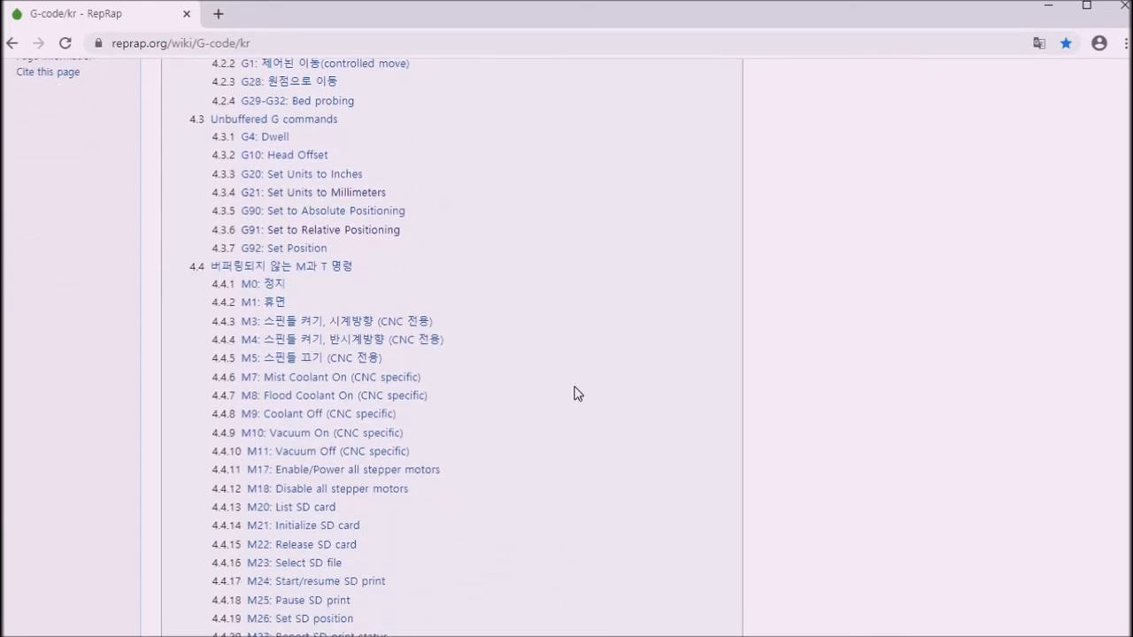
{"action": "scroll", "coordinate": [567, 400], "scroll_direction": "down", "scroll_amount": 1}
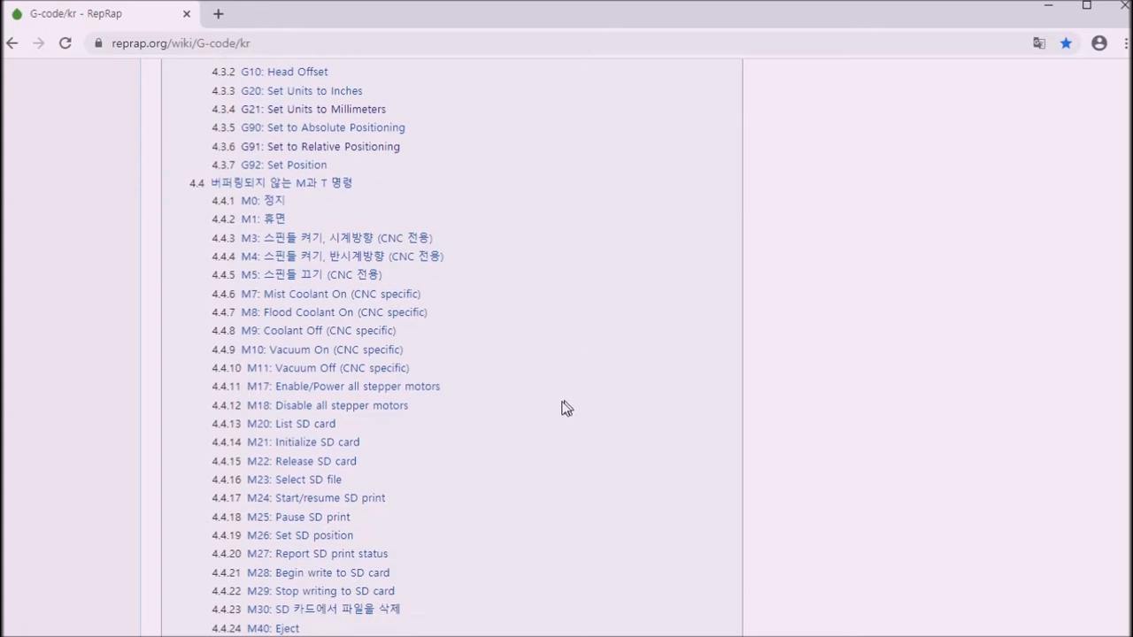
{"action": "scroll", "coordinate": [528, 410], "scroll_direction": "down", "scroll_amount": 2}
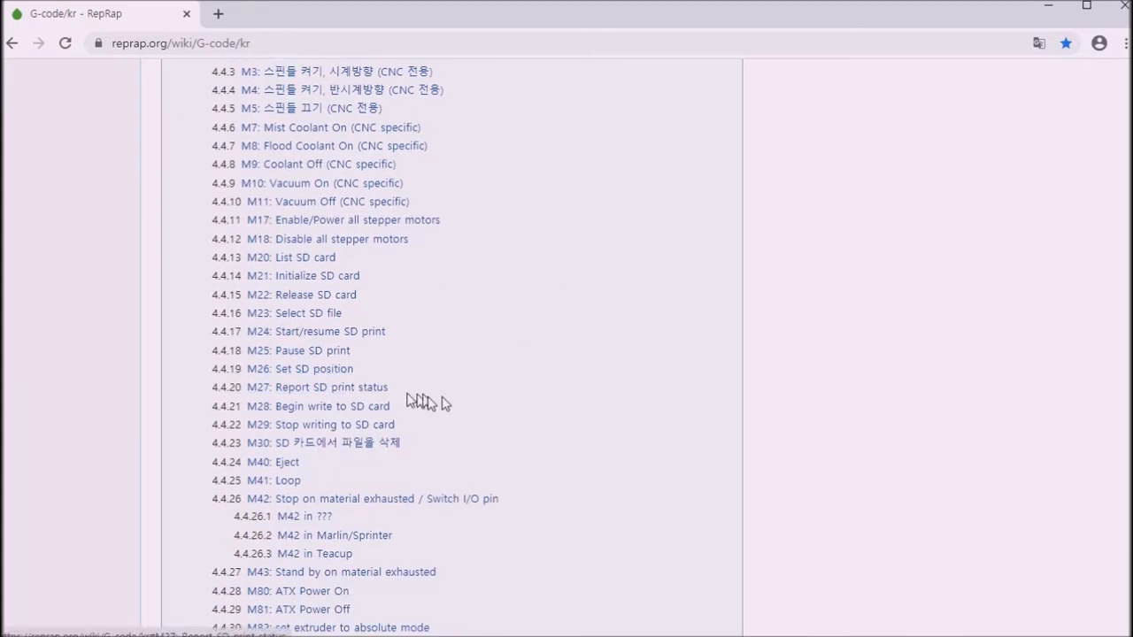
{"action": "scroll", "coordinate": [461, 407], "scroll_direction": "down", "scroll_amount": 2}
{"action": "scroll", "coordinate": [544, 455], "scroll_direction": "down", "scroll_amount": 1}
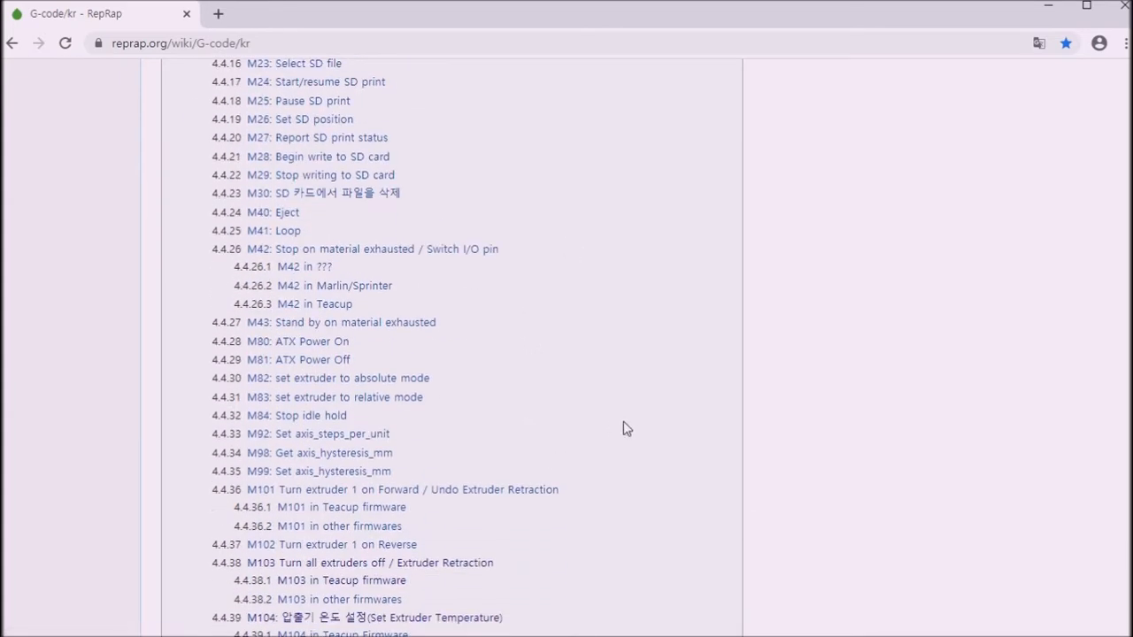
{"action": "scroll", "coordinate": [628, 429], "scroll_direction": "down", "scroll_amount": 2}
{"action": "scroll", "coordinate": [627, 429], "scroll_direction": "up", "scroll_amount": 2}
{"action": "scroll", "coordinate": [627, 430], "scroll_direction": "down", "scroll_amount": 2}
{"action": "scroll", "coordinate": [628, 429], "scroll_direction": "down", "scroll_amount": 2}
{"action": "scroll", "coordinate": [627, 429], "scroll_direction": "up", "scroll_amount": 3}
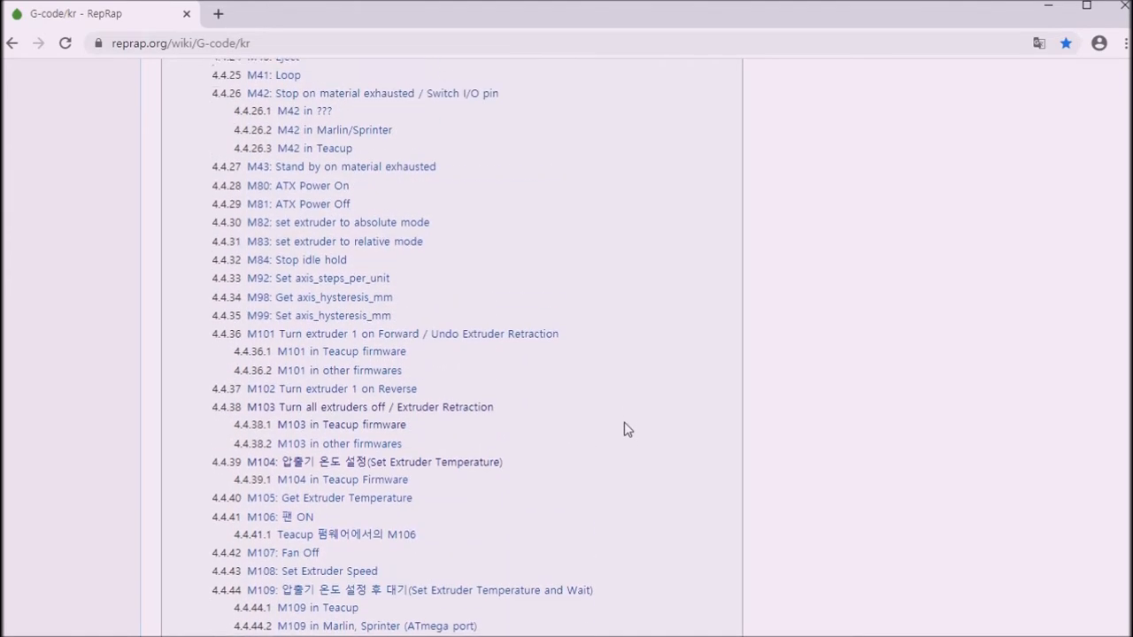
{"action": "scroll", "coordinate": [627, 429], "scroll_direction": "up", "scroll_amount": 4}
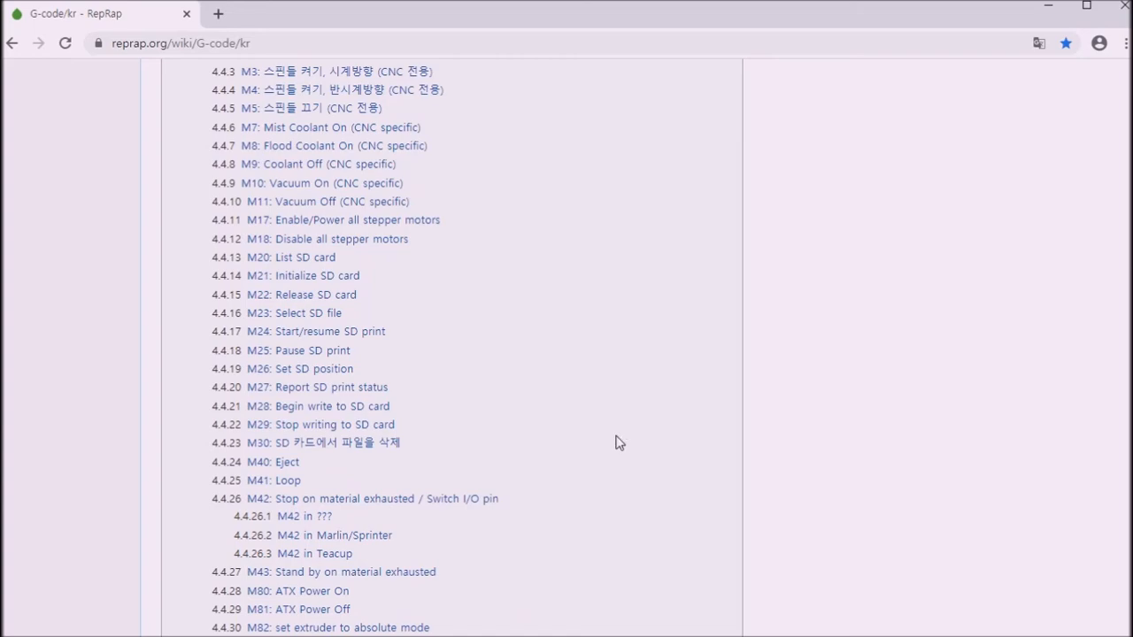
{"action": "scroll", "coordinate": [593, 336], "scroll_direction": "down", "scroll_amount": 8}
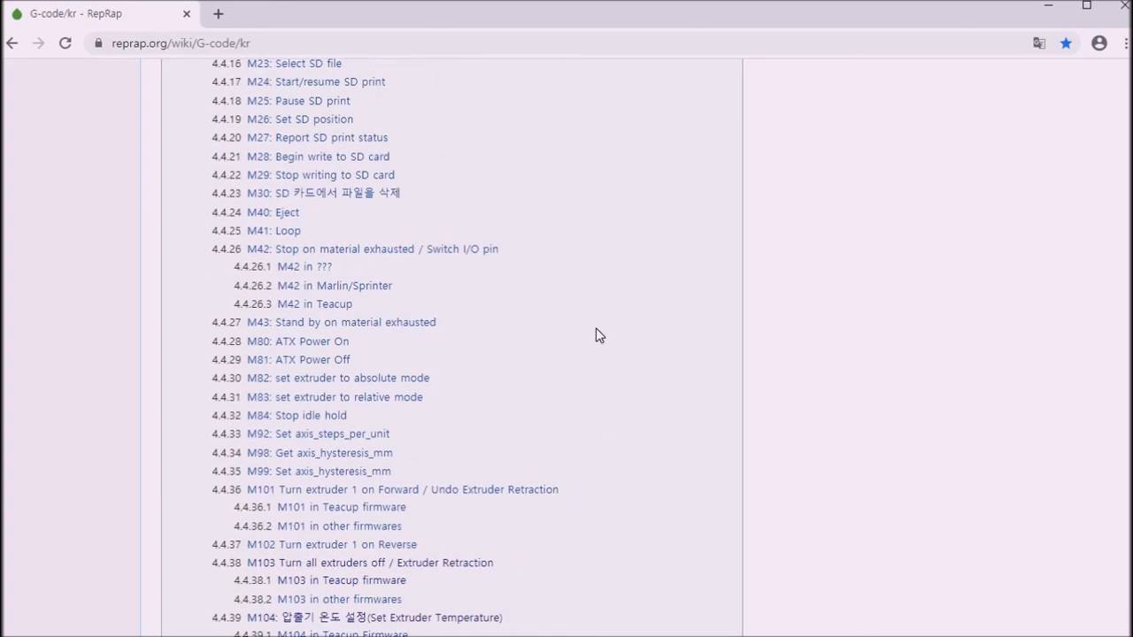
{"action": "scroll", "coordinate": [595, 335], "scroll_direction": "up", "scroll_amount": 12}
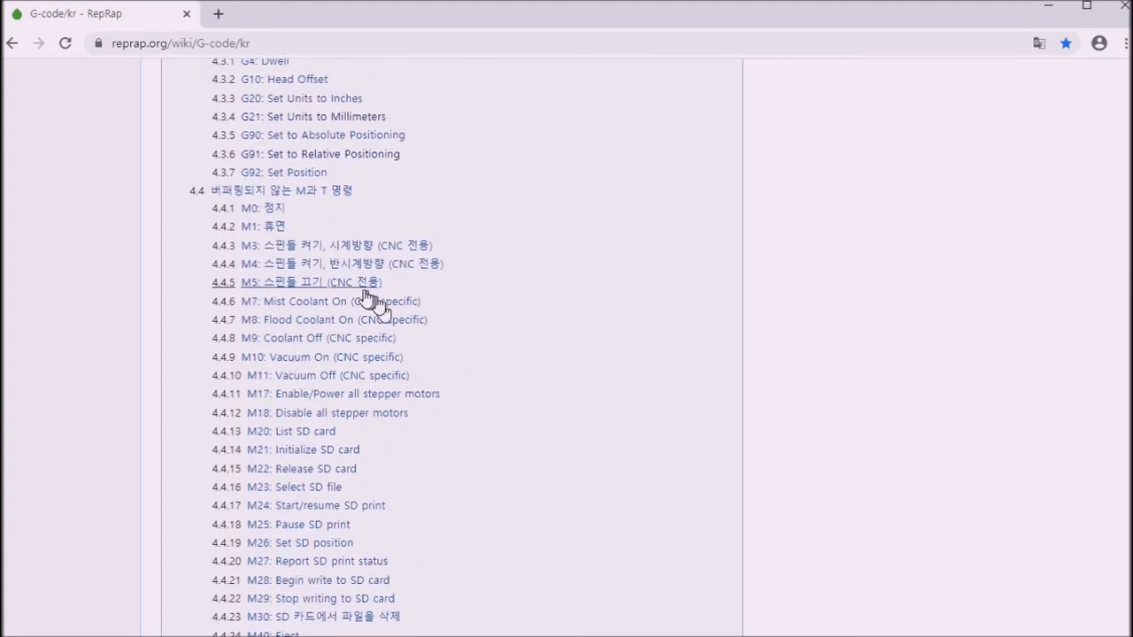
{"action": "scroll", "coordinate": [575, 323], "scroll_direction": "down", "scroll_amount": 7}
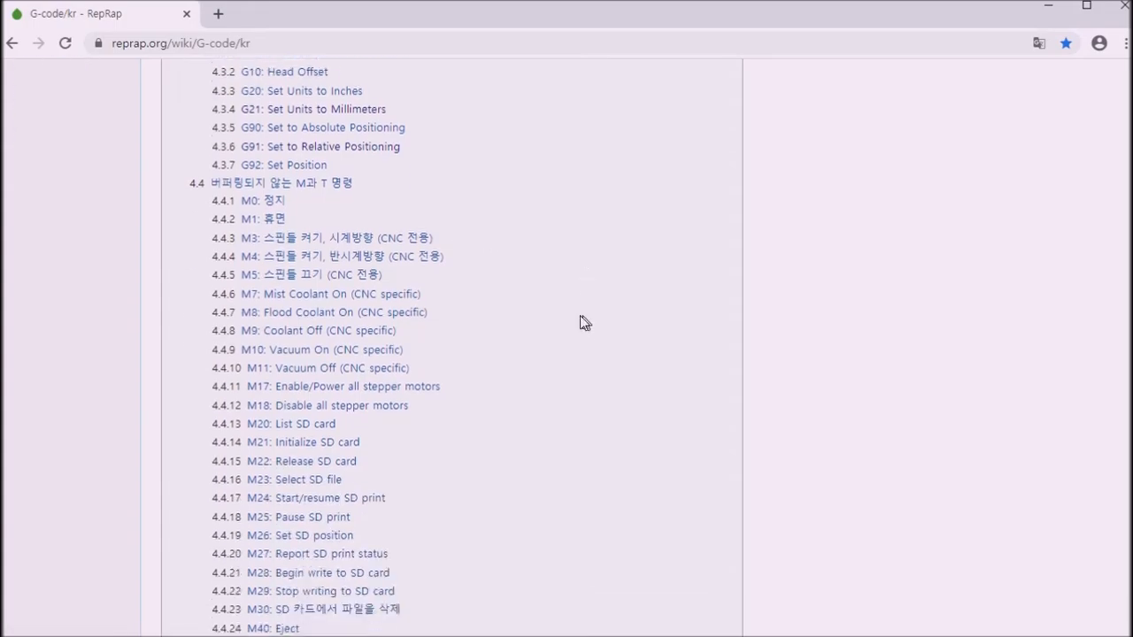
Step: Read the introduction section (소개) with its sample GCode and the firmware support table with its legend
{"action": "scroll", "coordinate": [579, 318], "scroll_direction": "down", "scroll_amount": 20}
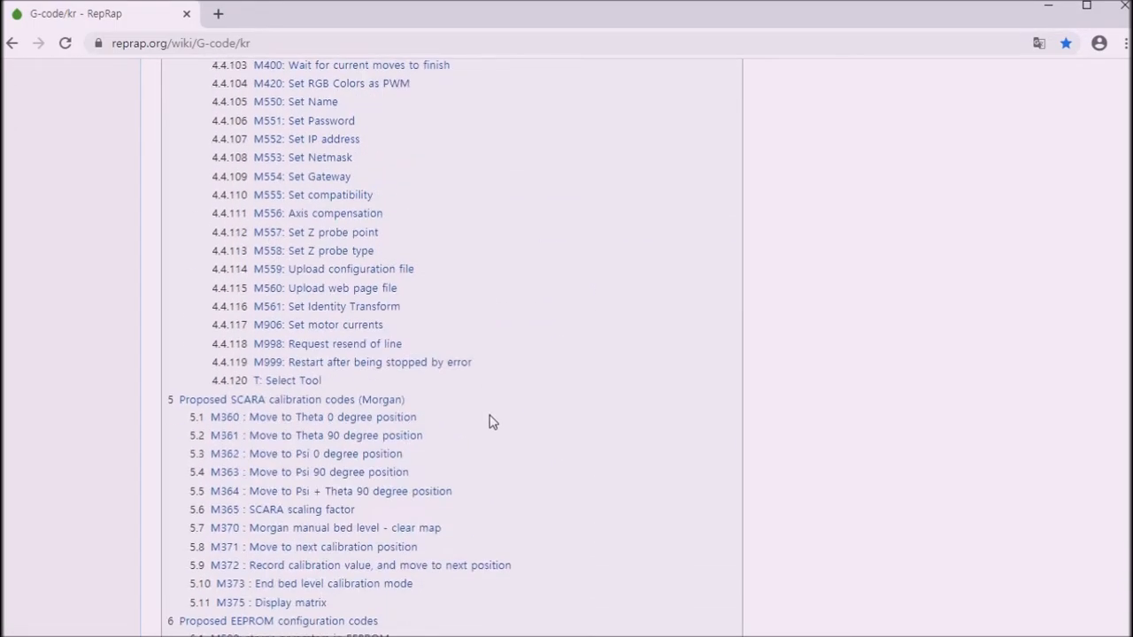
{"action": "scroll", "coordinate": [404, 430], "scroll_direction": "down", "scroll_amount": 2}
{"action": "scroll", "coordinate": [518, 455], "scroll_direction": "up", "scroll_amount": 6}
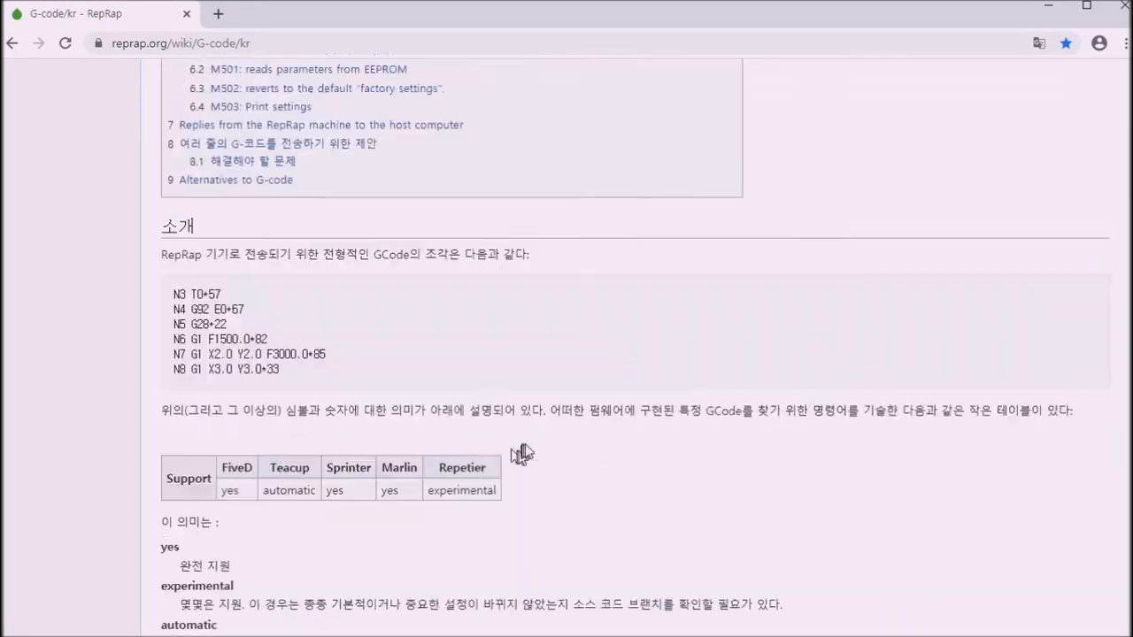
{"action": "scroll", "coordinate": [557, 430], "scroll_direction": "down", "scroll_amount": 3}
{"action": "scroll", "coordinate": [354, 354], "scroll_direction": "up", "scroll_amount": 2}
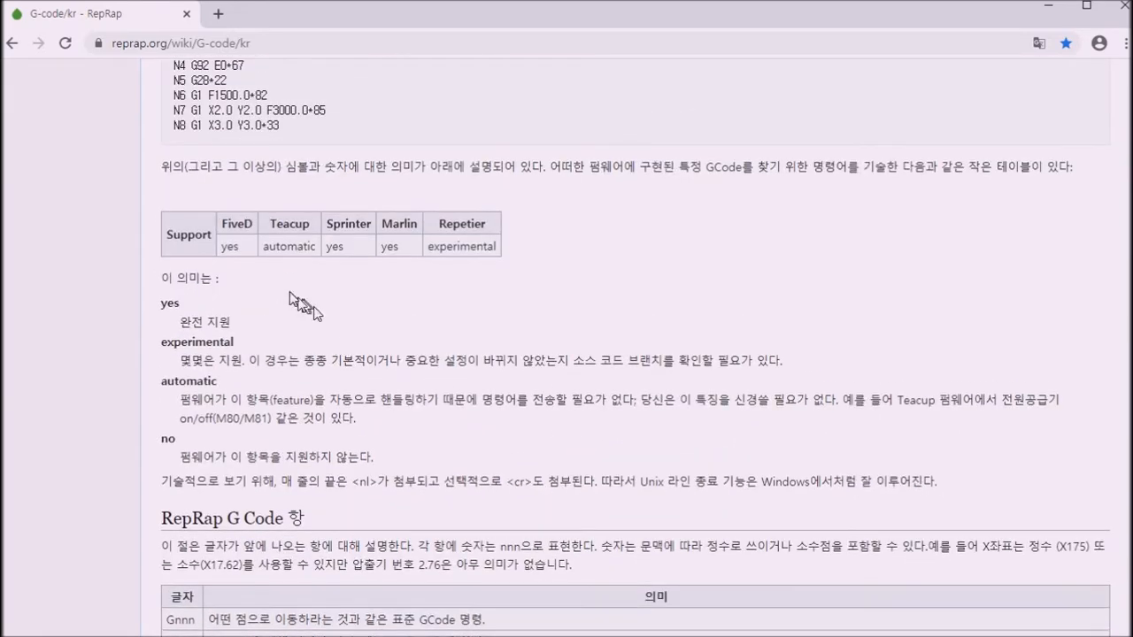
{"action": "scroll", "coordinate": [336, 310], "scroll_direction": "up", "scroll_amount": 2}
{"action": "scroll", "coordinate": [310, 354], "scroll_direction": "down", "scroll_amount": 4}
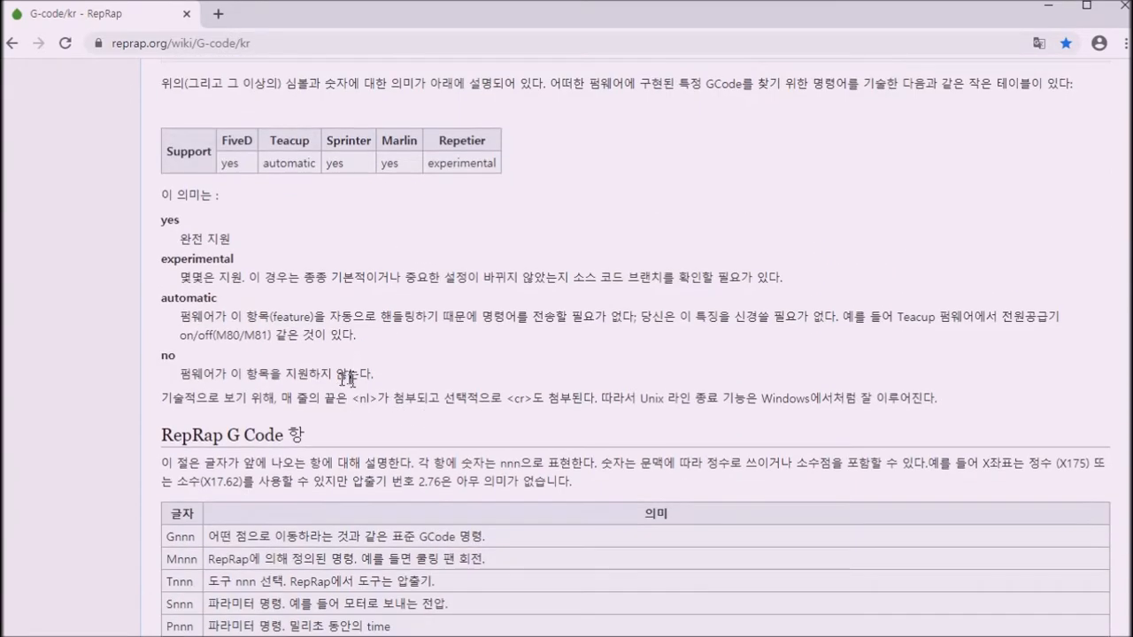
Step: Examine the letter meanings in the table of the RepRap G Code 항 section
{"action": "scroll", "coordinate": [339, 405], "scroll_direction": "down", "scroll_amount": 1}
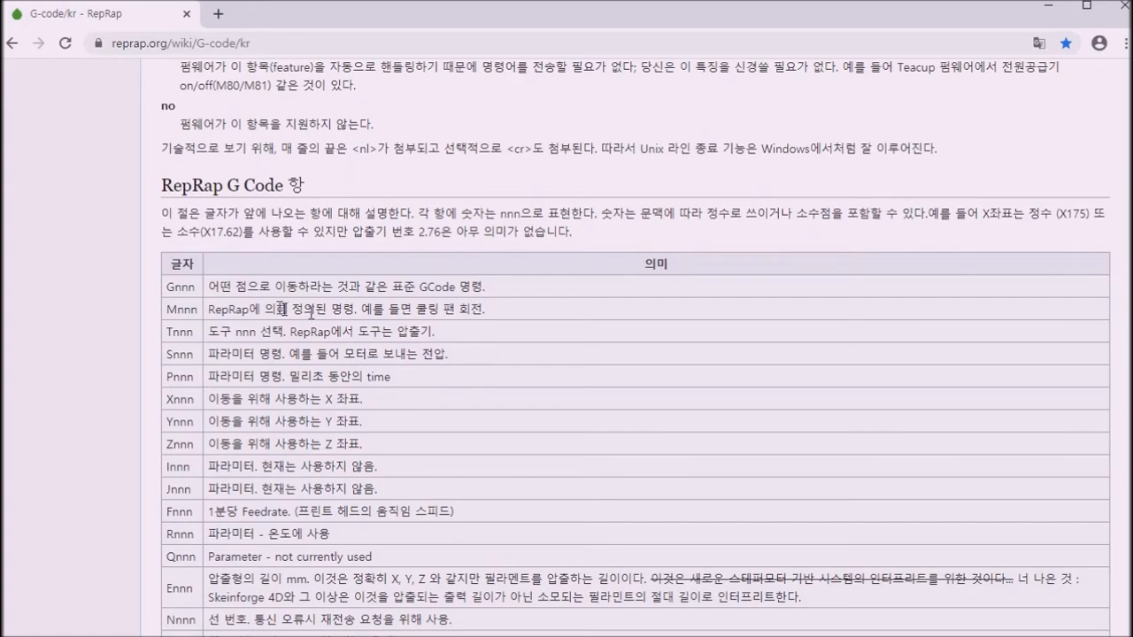
{"action": "scroll", "coordinate": [314, 438], "scroll_direction": "down", "scroll_amount": 7}
{"action": "scroll", "coordinate": [329, 425], "scroll_direction": "up", "scroll_amount": 2}
{"action": "scroll", "coordinate": [389, 447], "scroll_direction": "down", "scroll_amount": 3}
{"action": "scroll", "coordinate": [392, 445], "scroll_direction": "up", "scroll_amount": 1}
Step: Read the descriptions and examples of the G0 rapid move, G1 controlled move and G28 homing commands
{"action": "scroll", "coordinate": [392, 445], "scroll_direction": "down", "scroll_amount": 6}
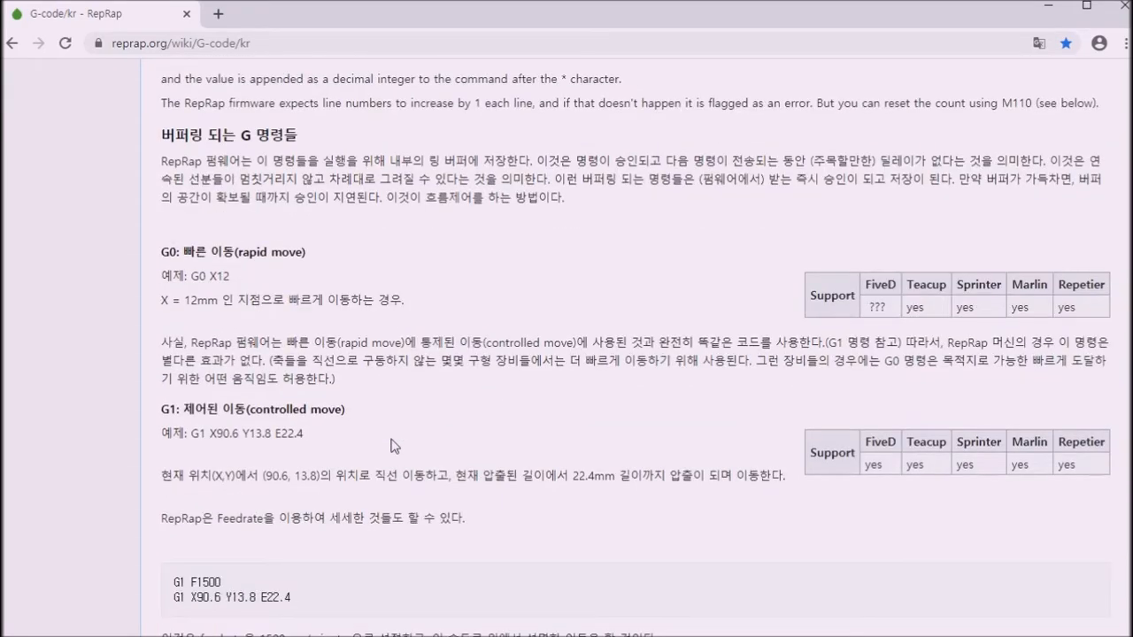
{"action": "scroll", "coordinate": [392, 445], "scroll_direction": "up", "scroll_amount": 1}
{"action": "scroll", "coordinate": [392, 445], "scroll_direction": "down", "scroll_amount": 3}
{"action": "scroll", "coordinate": [392, 445], "scroll_direction": "up", "scroll_amount": 3}
{"action": "scroll", "coordinate": [394, 445], "scroll_direction": "down", "scroll_amount": 5}
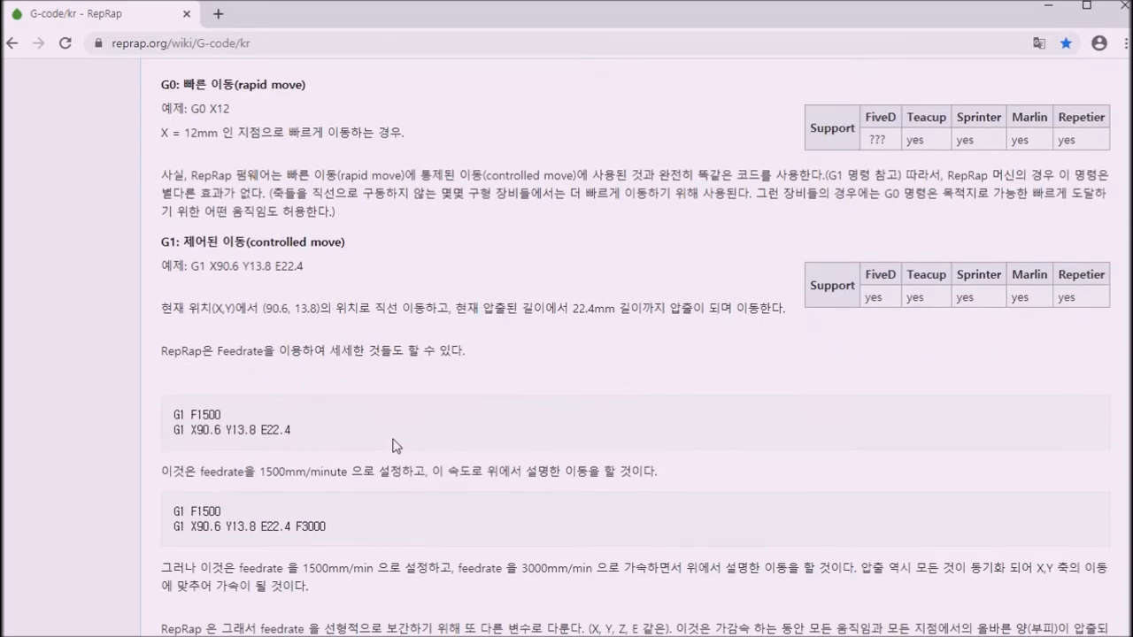
{"action": "scroll", "coordinate": [397, 444], "scroll_direction": "down", "scroll_amount": 5}
{"action": "scroll", "coordinate": [403, 450], "scroll_direction": "up", "scroll_amount": 1}
{"action": "scroll", "coordinate": [403, 451], "scroll_direction": "up", "scroll_amount": 1}
{"action": "scroll", "coordinate": [292, 380], "scroll_direction": "down", "scroll_amount": 2}
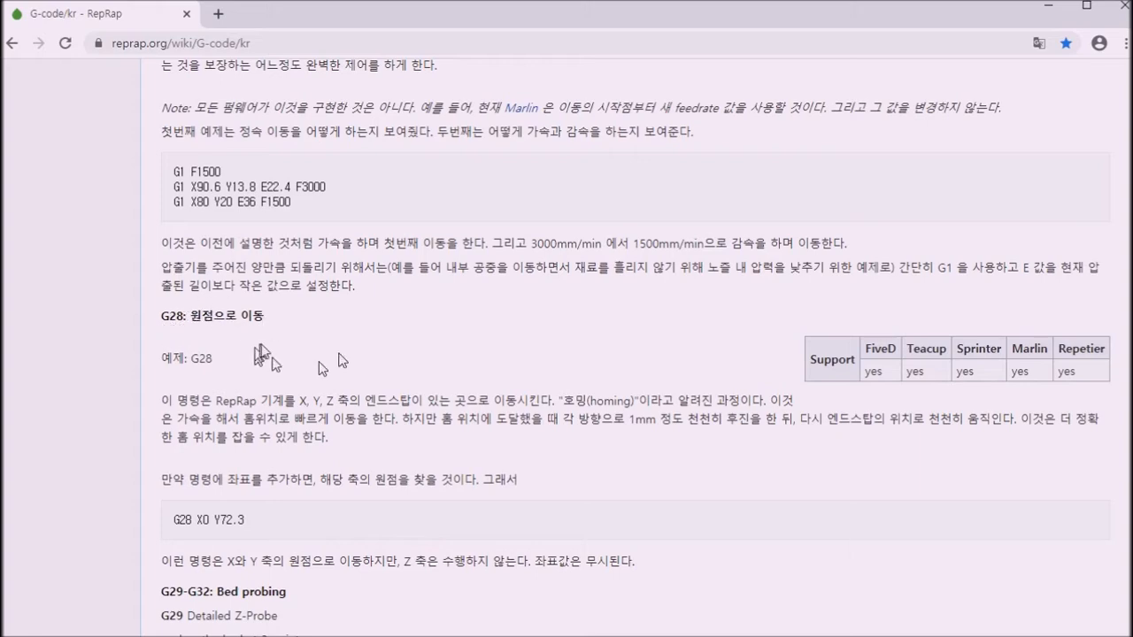
Step: Read the G28 homing and G29-G32 bed probing descriptions, and revisit the G0 rapid move and G1 controlled move entries
{"action": "scroll", "coordinate": [366, 328], "scroll_direction": "down", "scroll_amount": 4}
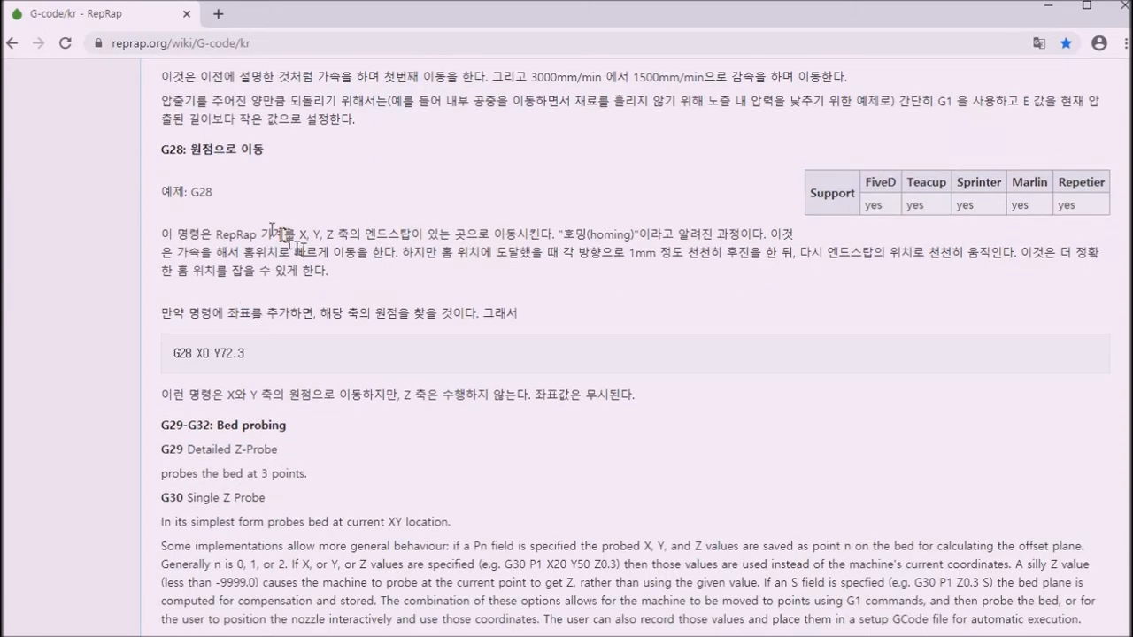
{"action": "scroll", "coordinate": [337, 354], "scroll_direction": "down", "scroll_amount": 4}
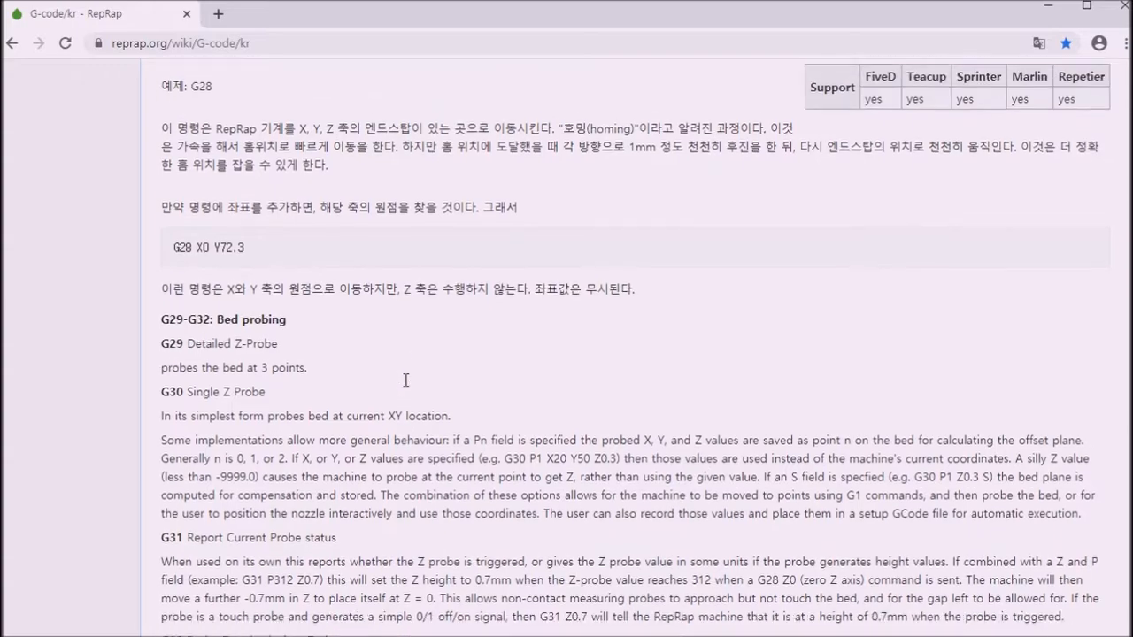
{"action": "scroll", "coordinate": [404, 377], "scroll_direction": "down", "scroll_amount": 2}
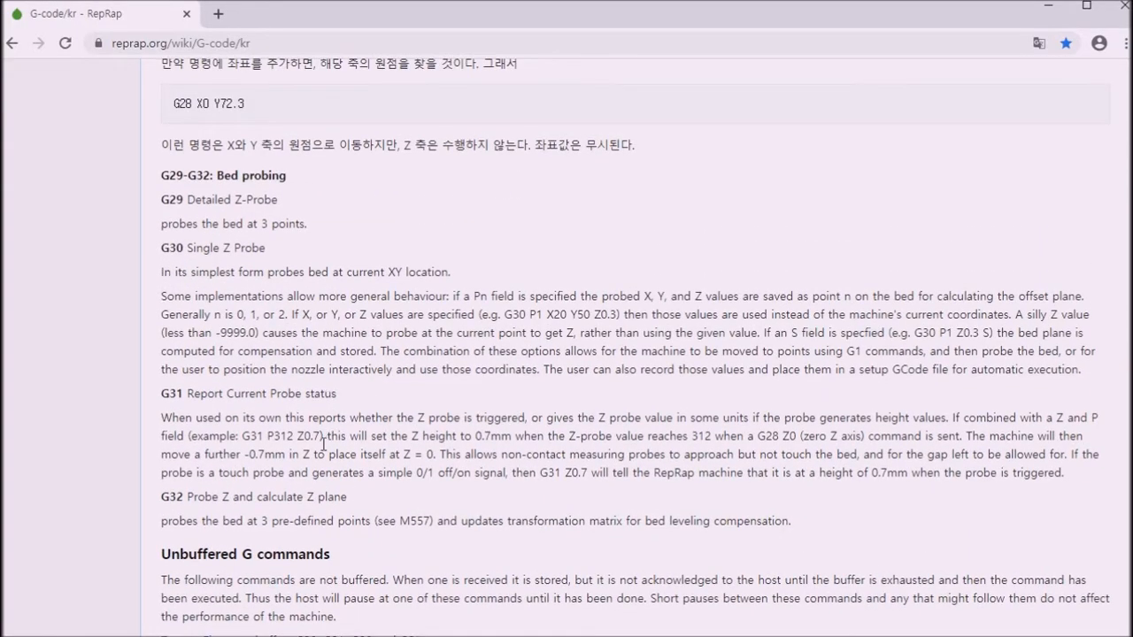
{"action": "scroll", "coordinate": [324, 445], "scroll_direction": "up", "scroll_amount": 20}
{"action": "scroll", "coordinate": [516, 445], "scroll_direction": "up", "scroll_amount": 10}
{"action": "scroll", "coordinate": [420, 385], "scroll_direction": "down", "scroll_amount": 8}
{"action": "scroll", "coordinate": [419, 385], "scroll_direction": "up", "scroll_amount": 4}
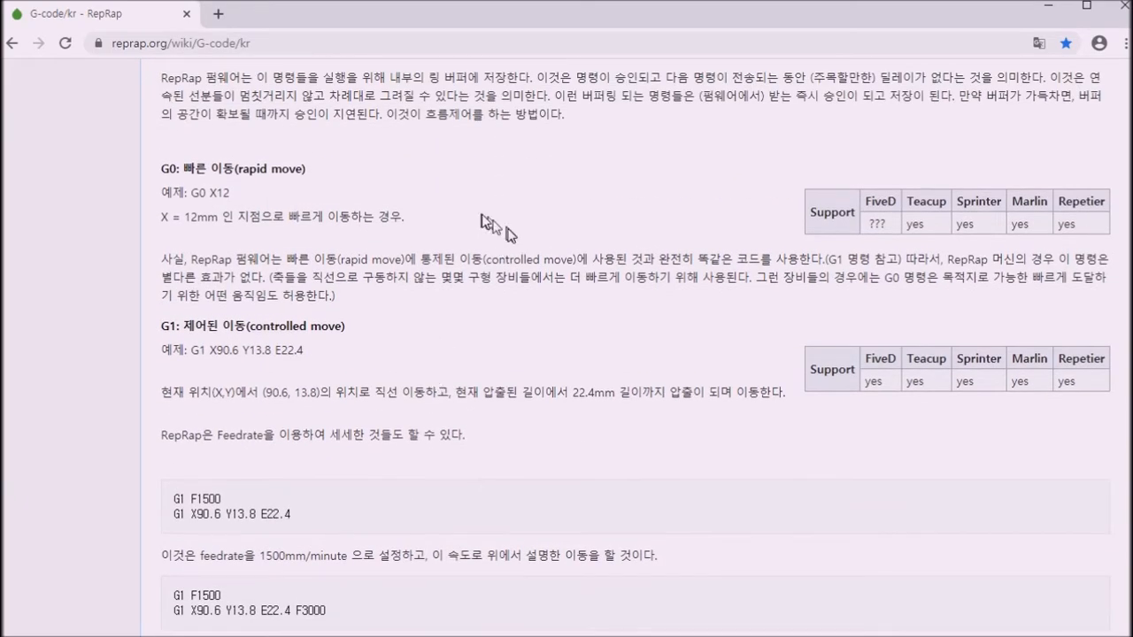
{"action": "scroll", "coordinate": [509, 232], "scroll_direction": "up", "scroll_amount": 5}
{"action": "scroll", "coordinate": [447, 343], "scroll_direction": "down", "scroll_amount": 7}
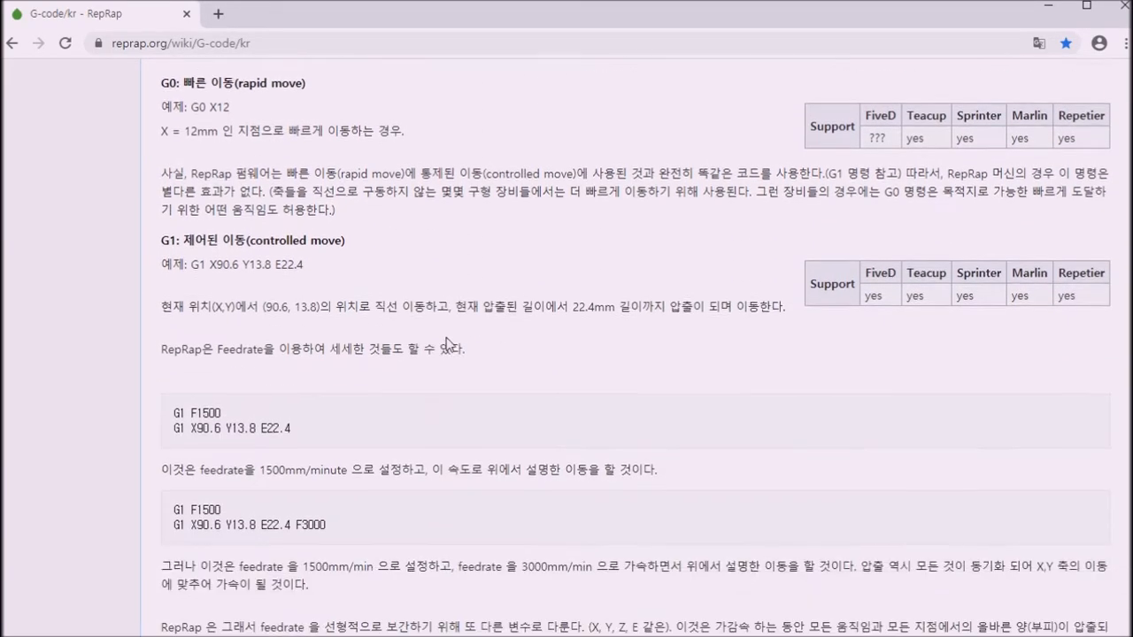
Step: Skim the English text from G29-G32 bed probing through the unbuffered G4 Dwell and G10 Head Offset commands
{"action": "scroll", "coordinate": [447, 344], "scroll_direction": "down", "scroll_amount": 9}
{"action": "scroll", "coordinate": [447, 343], "scroll_direction": "down", "scroll_amount": 8}
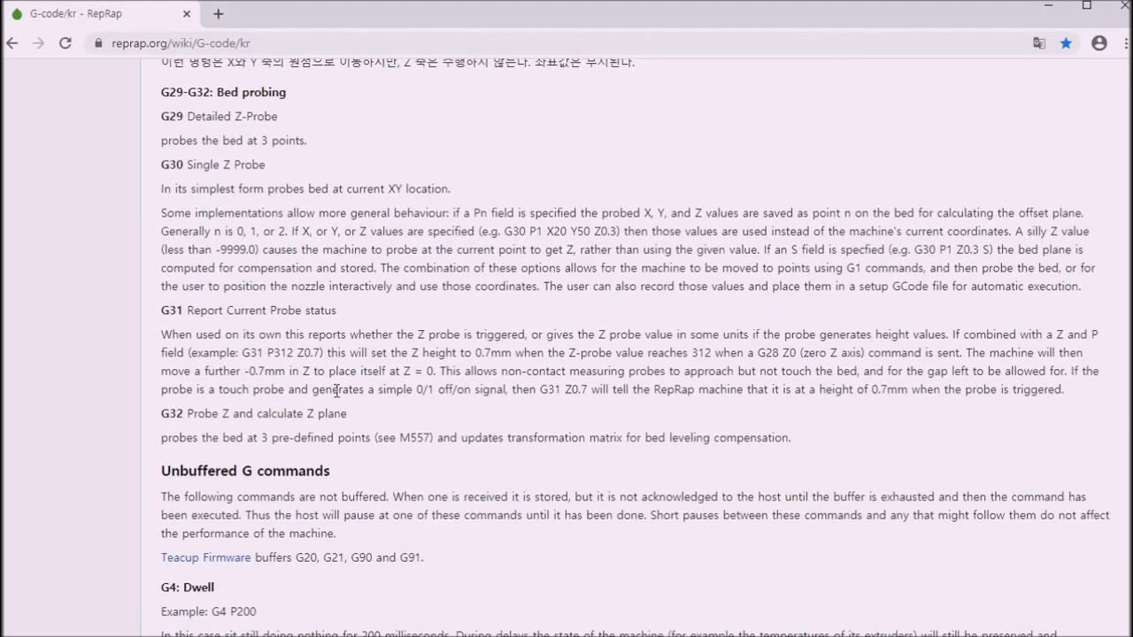
{"action": "scroll", "coordinate": [342, 352], "scroll_direction": "down", "scroll_amount": 2}
{"action": "scroll", "coordinate": [369, 386], "scroll_direction": "down", "scroll_amount": 8}
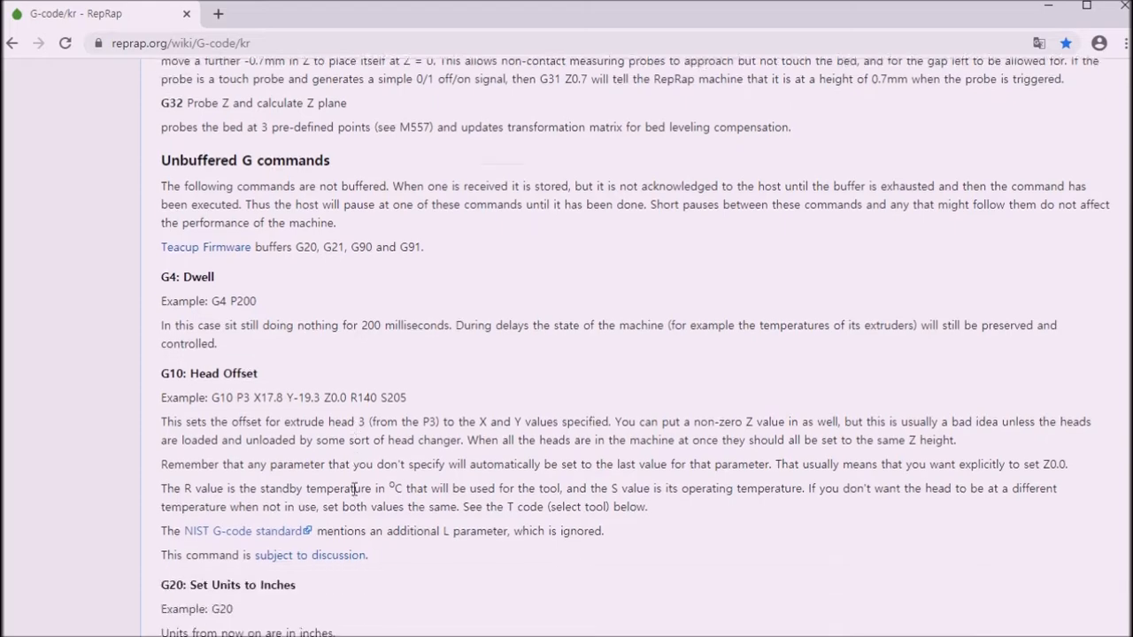
{"action": "scroll", "coordinate": [382, 506], "scroll_direction": "up", "scroll_amount": 12}
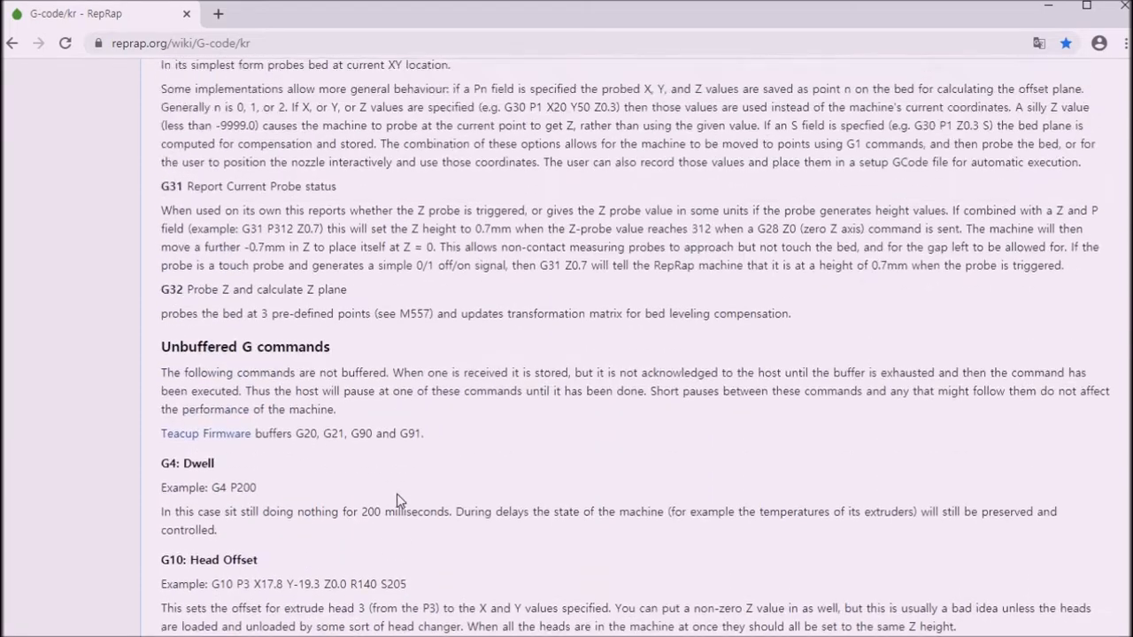
{"action": "scroll", "coordinate": [413, 486], "scroll_direction": "down", "scroll_amount": 2}
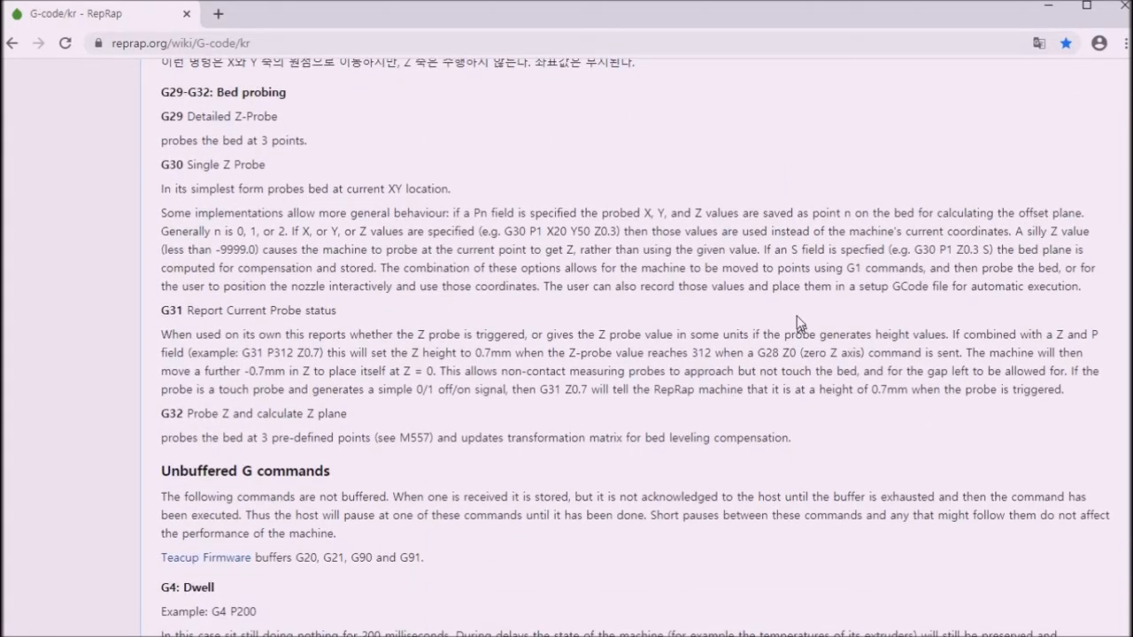
Step: Translate the English parts of the wiki page into Korean (한국어) and dismiss the translation popup
{"action": "left_click", "coordinate": [1038, 50]}
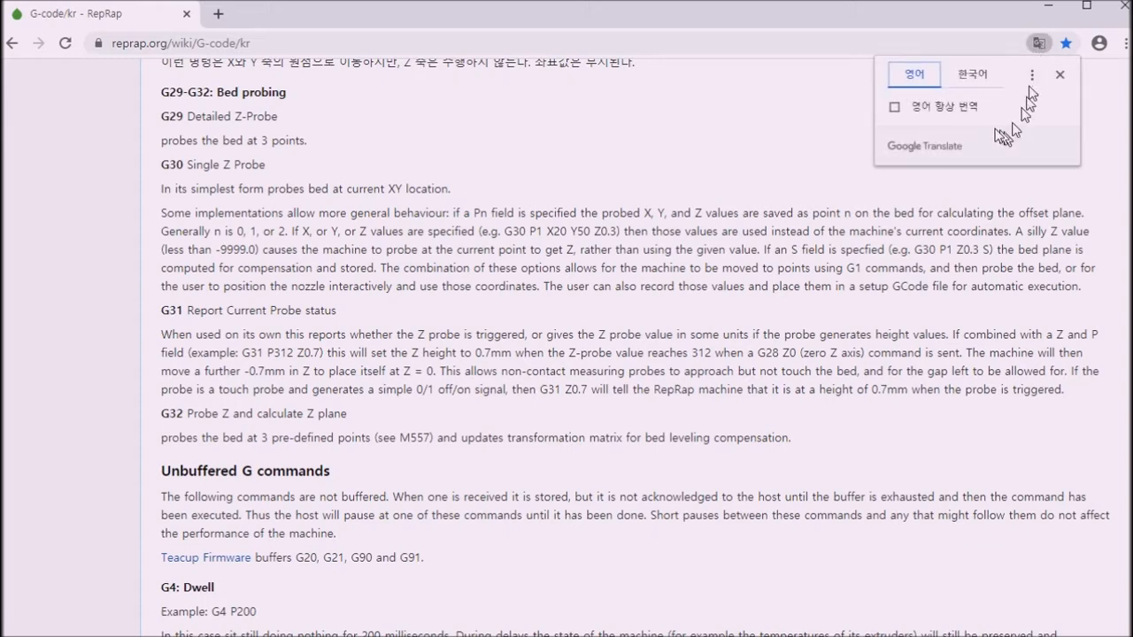
{"action": "left_click", "coordinate": [977, 76]}
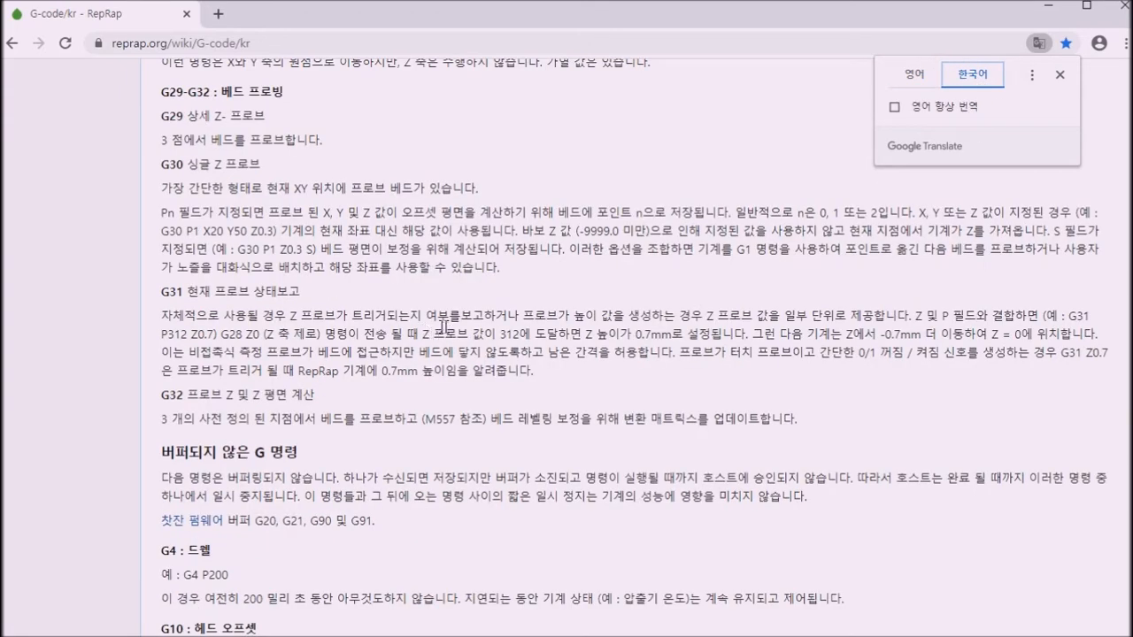
{"action": "left_click", "coordinate": [556, 290]}
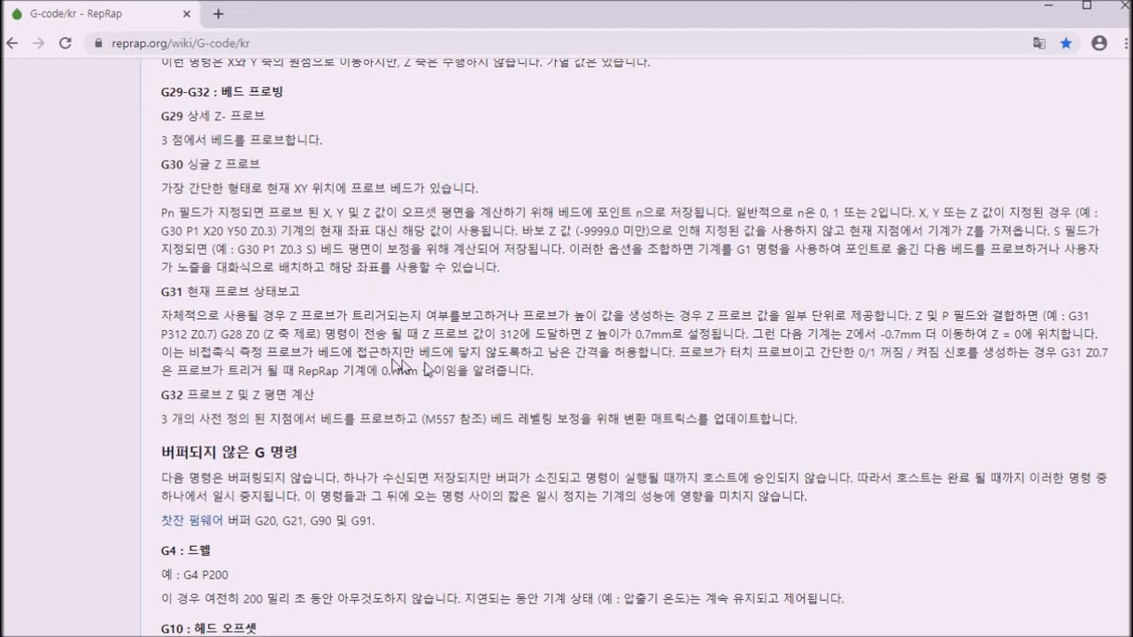
Step: Read the translated unbuffered G commands from G4 and G10 through units G20/G21, positioning G90/G91 and G92
{"action": "scroll", "coordinate": [310, 389], "scroll_direction": "down", "scroll_amount": 5}
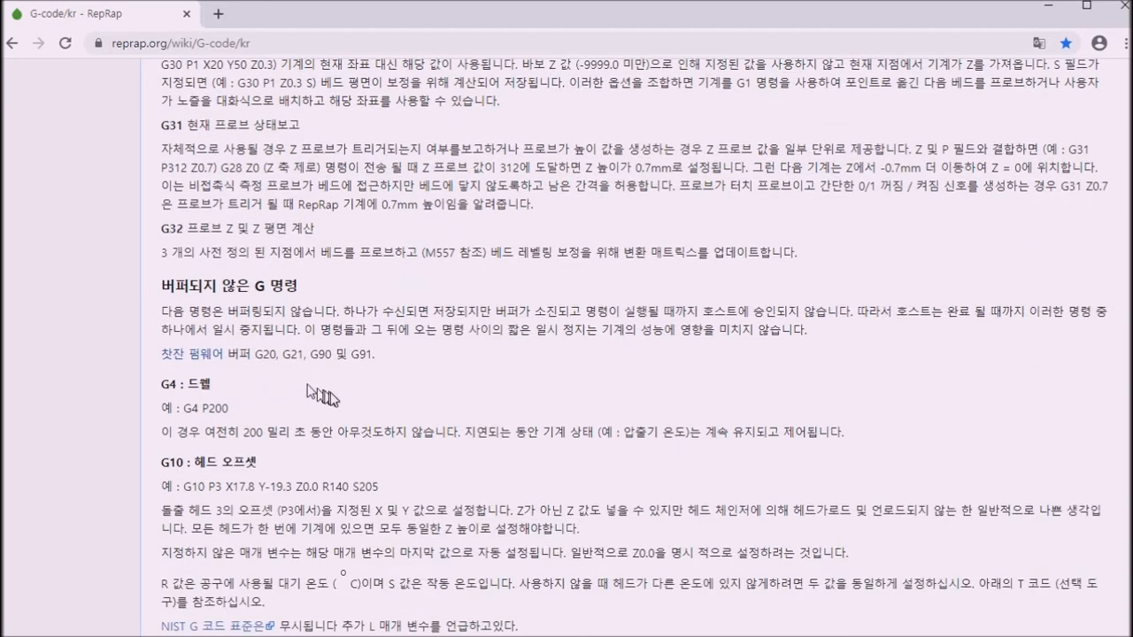
{"action": "scroll", "coordinate": [330, 400], "scroll_direction": "down", "scroll_amount": 5}
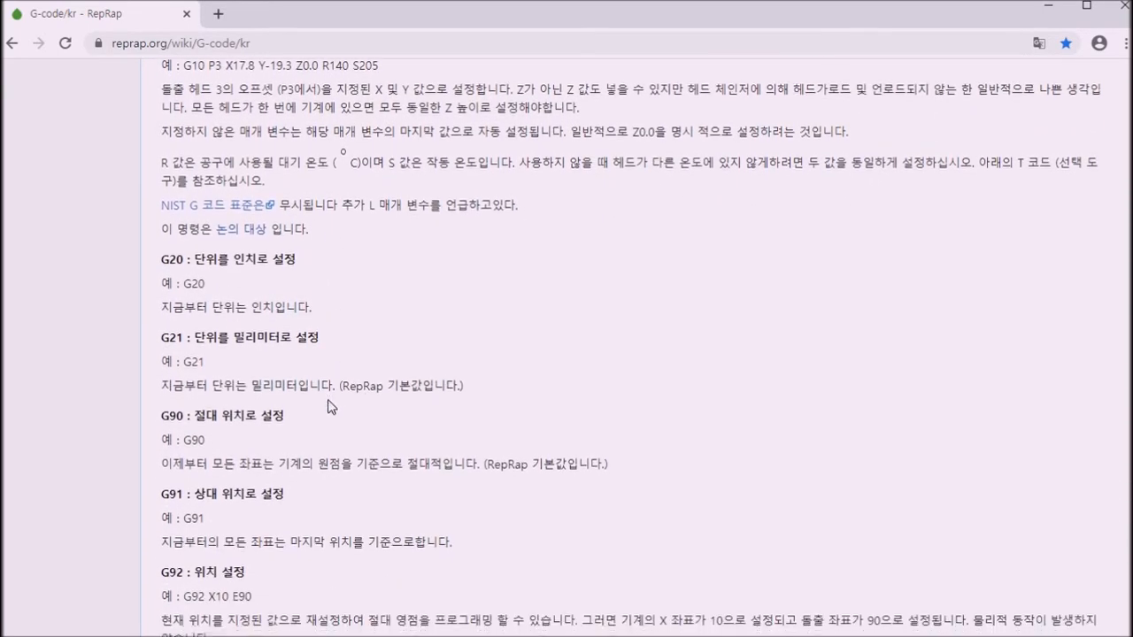
{"action": "scroll", "coordinate": [295, 400], "scroll_direction": "down", "scroll_amount": 1}
{"action": "scroll", "coordinate": [306, 398], "scroll_direction": "up", "scroll_amount": 3}
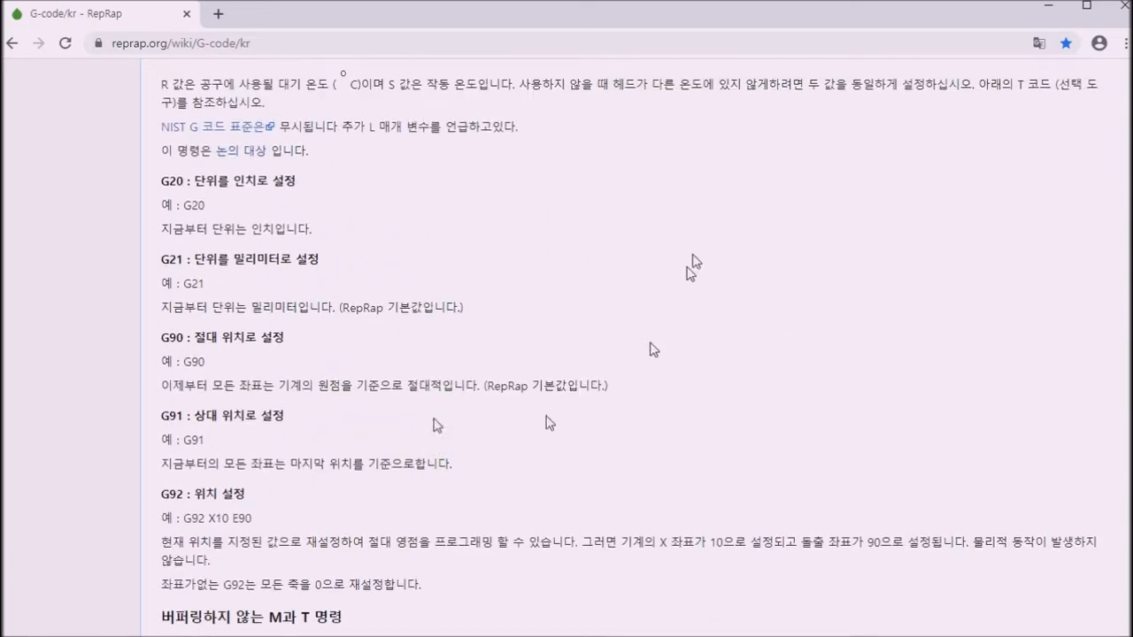
{"action": "scroll", "coordinate": [316, 393], "scroll_direction": "down", "scroll_amount": 3}
{"action": "scroll", "coordinate": [366, 317], "scroll_direction": "up", "scroll_amount": 1}
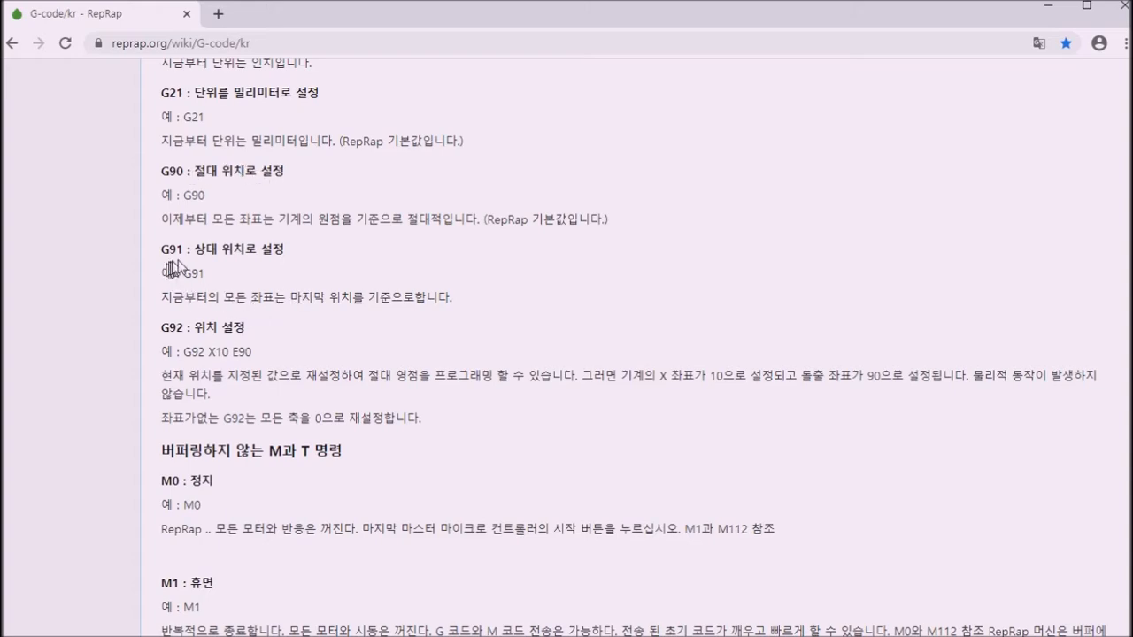
{"action": "scroll", "coordinate": [348, 386], "scroll_direction": "down", "scroll_amount": 1}
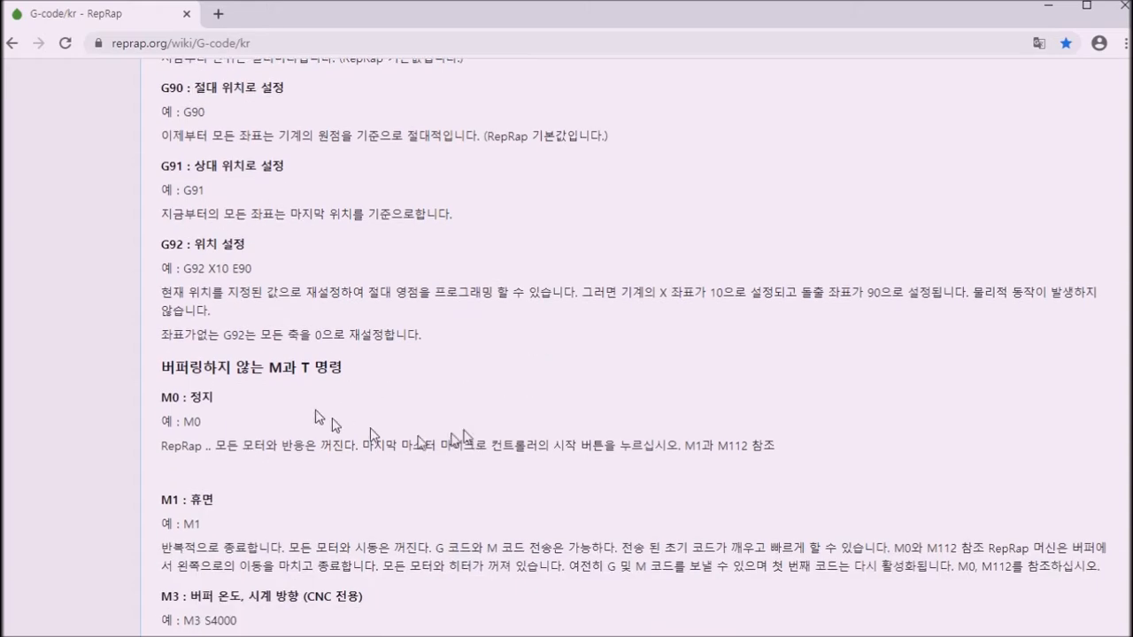
Step: Read the translated unbuffered M commands, covering the CNC-only entries, stepper motors M17/M18 and the SD card commands from M20
{"action": "scroll", "coordinate": [536, 415], "scroll_direction": "down", "scroll_amount": 3}
{"action": "scroll", "coordinate": [531, 419], "scroll_direction": "down", "scroll_amount": 3}
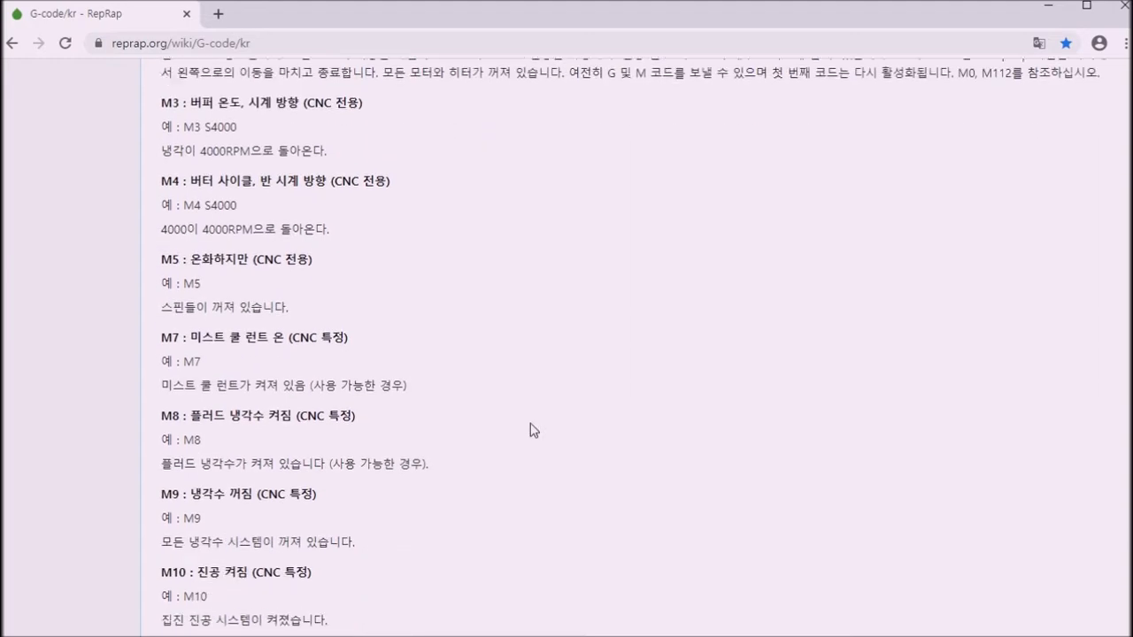
{"action": "scroll", "coordinate": [540, 435], "scroll_direction": "down", "scroll_amount": 7}
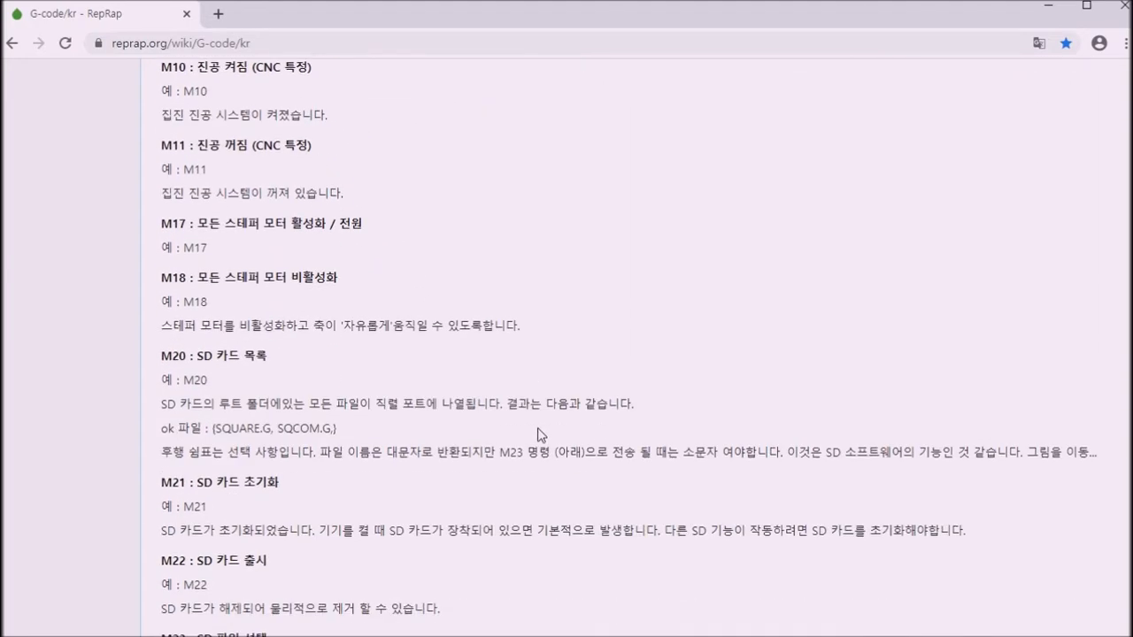
{"action": "scroll", "coordinate": [540, 434], "scroll_direction": "up", "scroll_amount": 3}
{"action": "scroll", "coordinate": [540, 434], "scroll_direction": "up", "scroll_amount": 3}
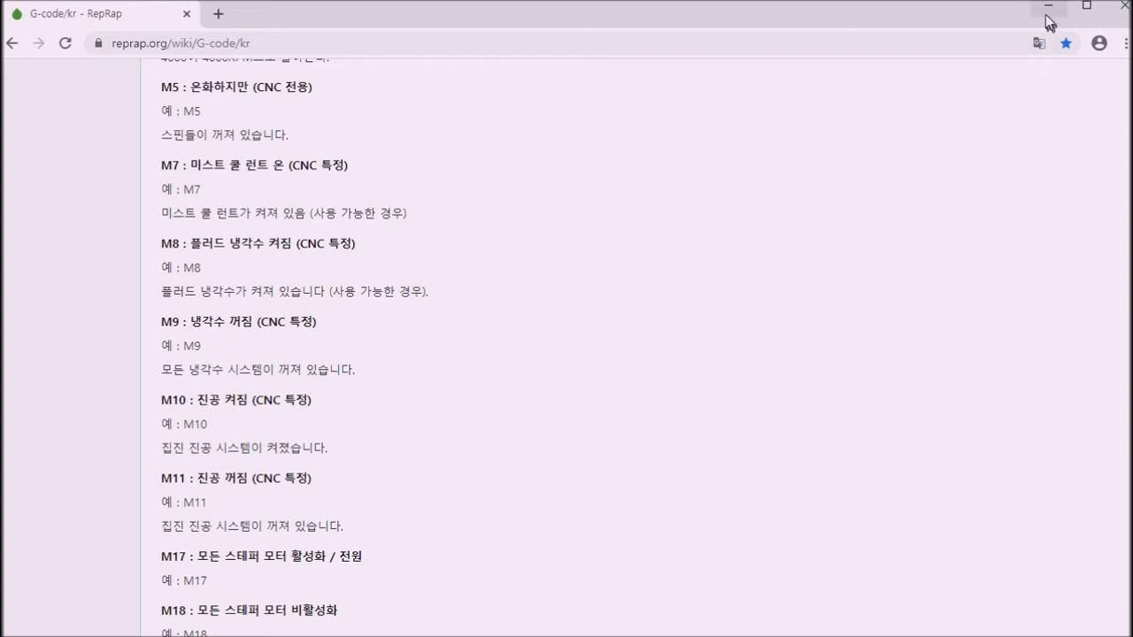
{"action": "scroll", "coordinate": [379, 533], "scroll_direction": "down", "scroll_amount": 3}
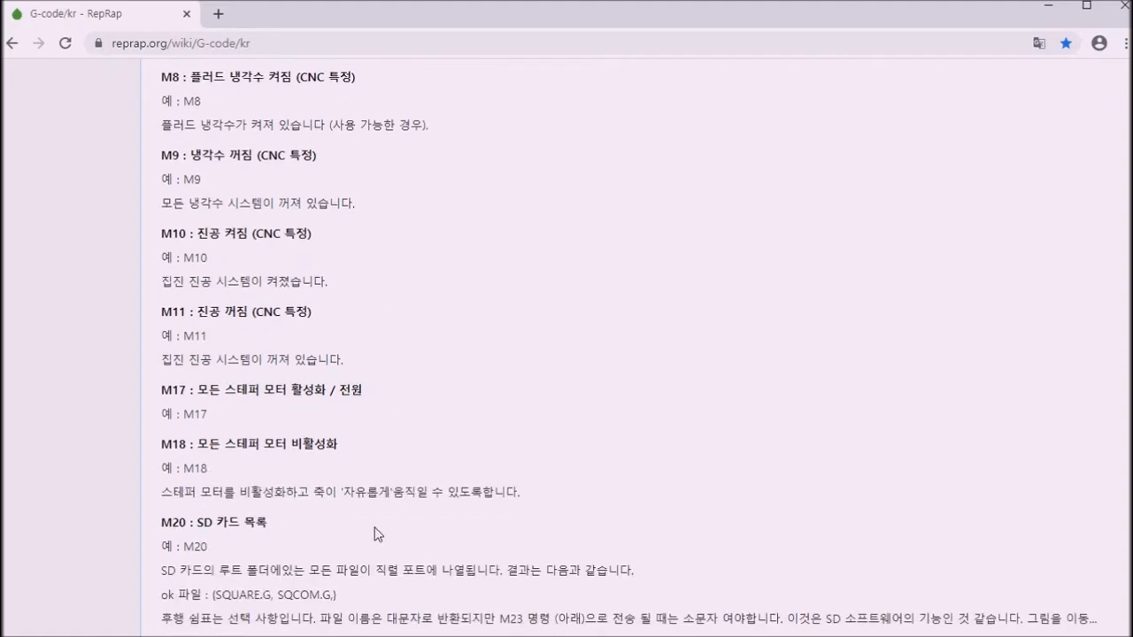
{"action": "scroll", "coordinate": [332, 398], "scroll_direction": "down", "scroll_amount": 6}
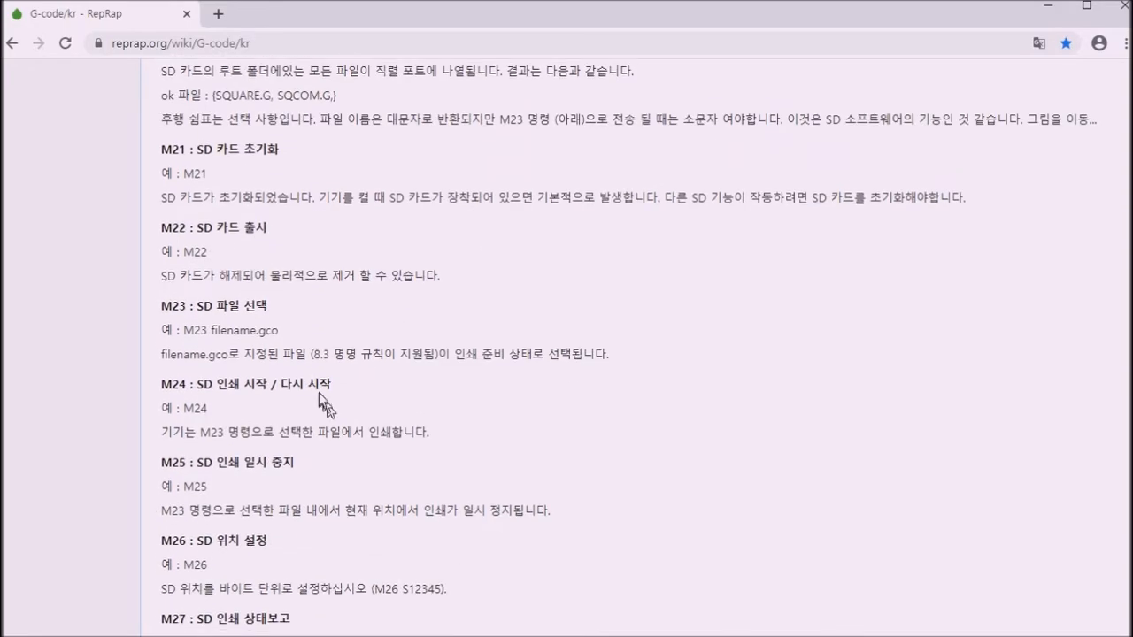
{"action": "scroll", "coordinate": [319, 392], "scroll_direction": "up", "scroll_amount": 1}
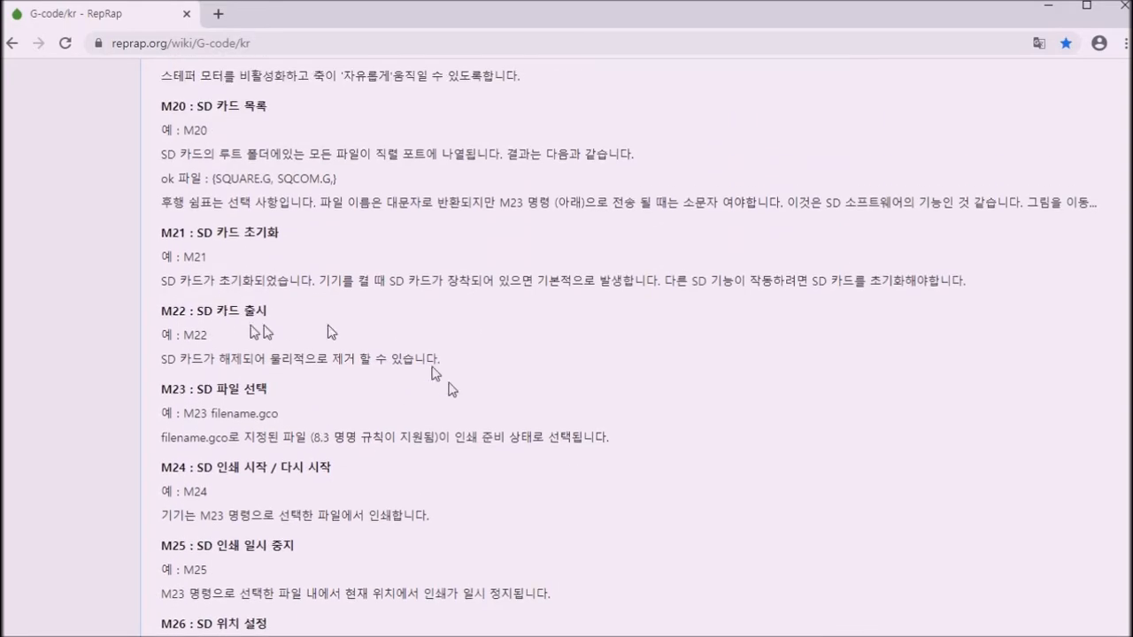
Step: Minimize the browser to return to Cura and compare the contents of end.gcode and start.gcode
{"action": "left_click", "coordinate": [1045, 13]}
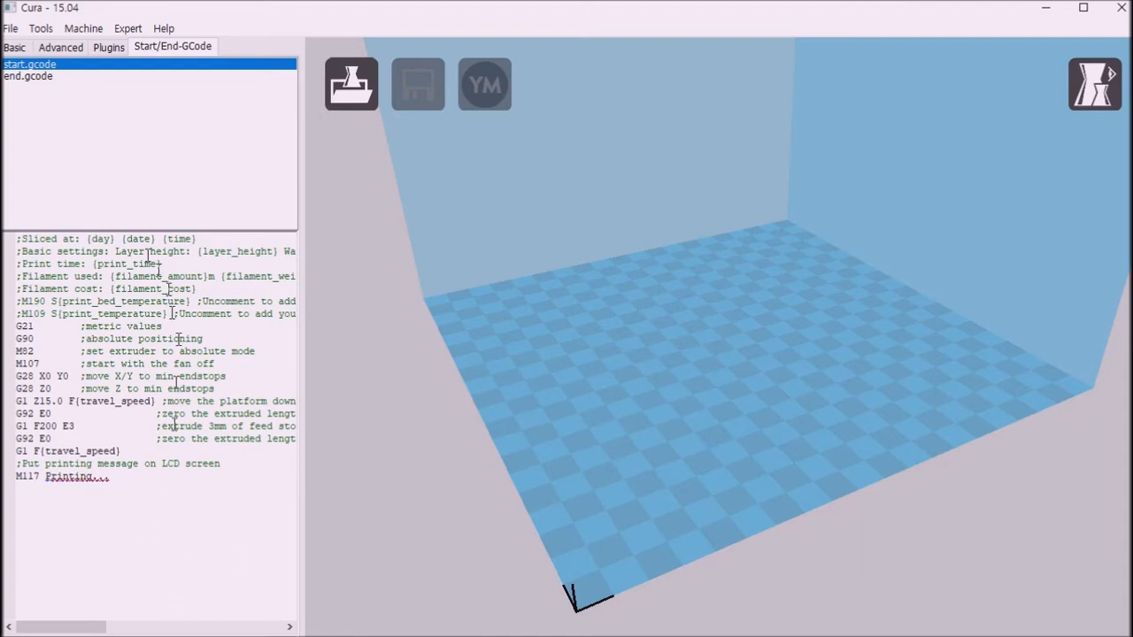
{"action": "left_click", "coordinate": [28, 77]}
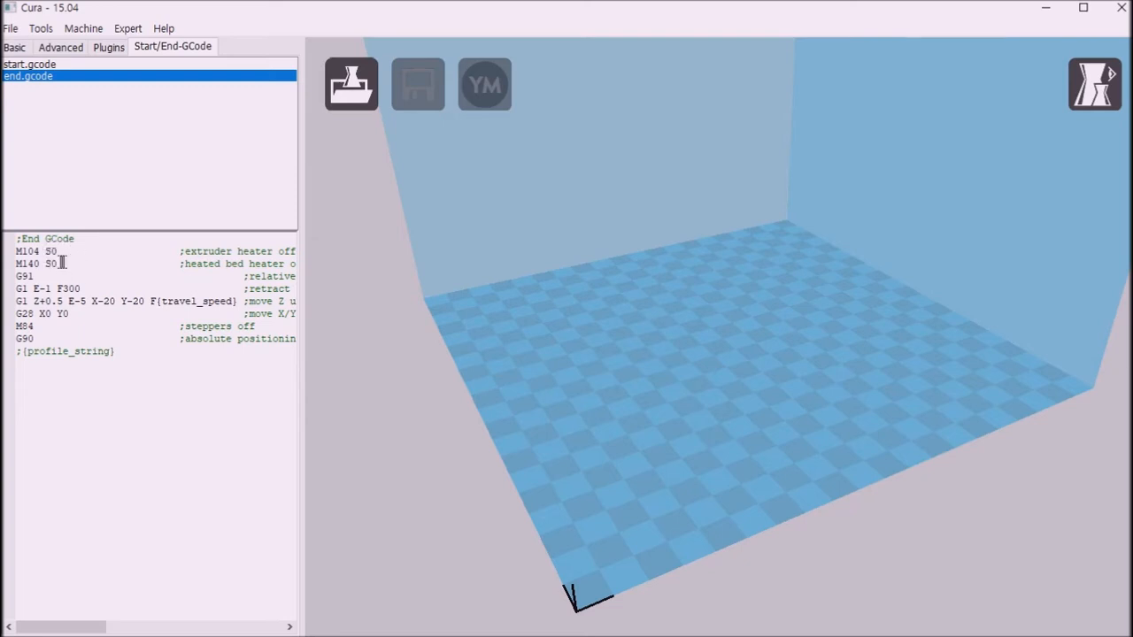
{"action": "left_click", "coordinate": [35, 64]}
{"action": "left_click", "coordinate": [36, 76]}
{"action": "left_click", "coordinate": [32, 66]}
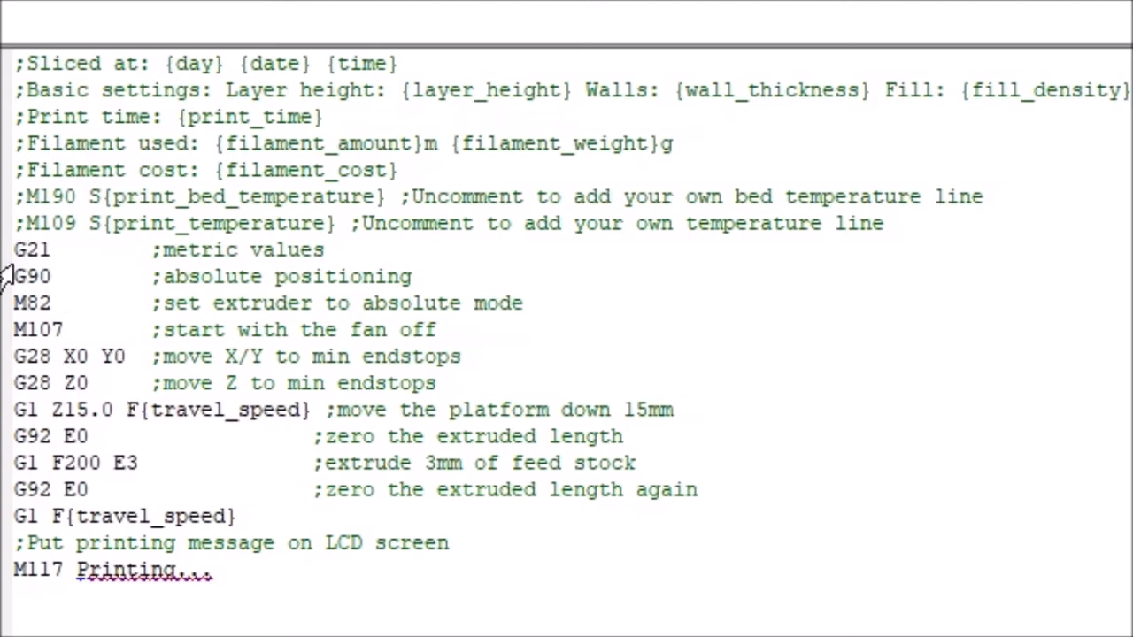
Step: Comment out the G21 metric values line in start.gcode with a leading semicolon, and remove that semicolon again
{"action": "left_click", "coordinate": [16, 250]}
{"action": "type", "text": ";"}
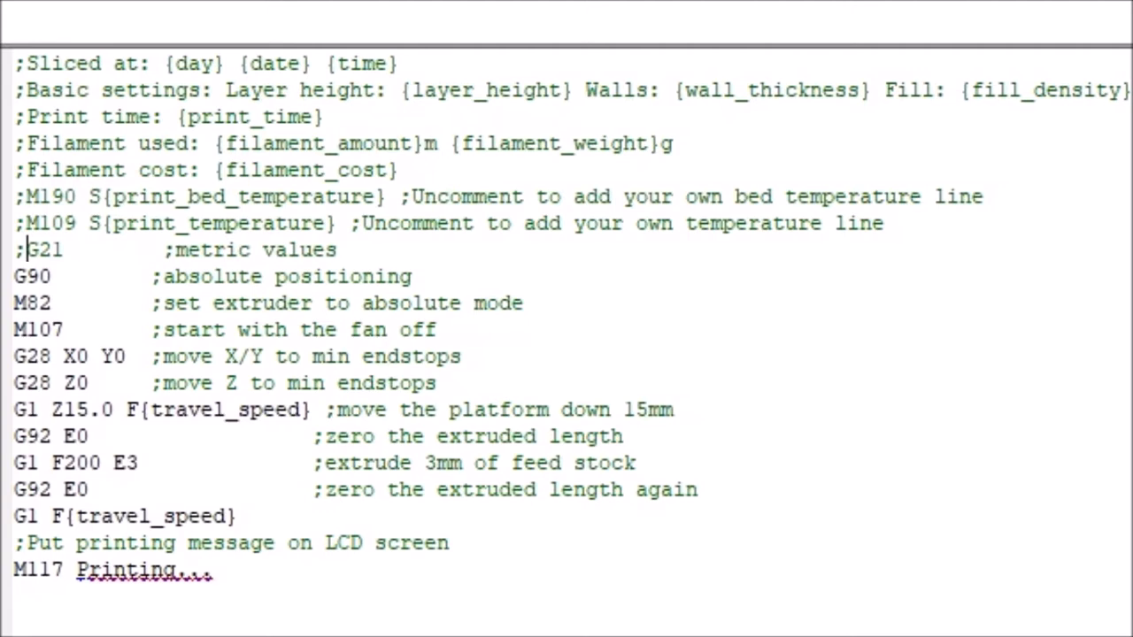
{"action": "key", "text": "BackSpace"}
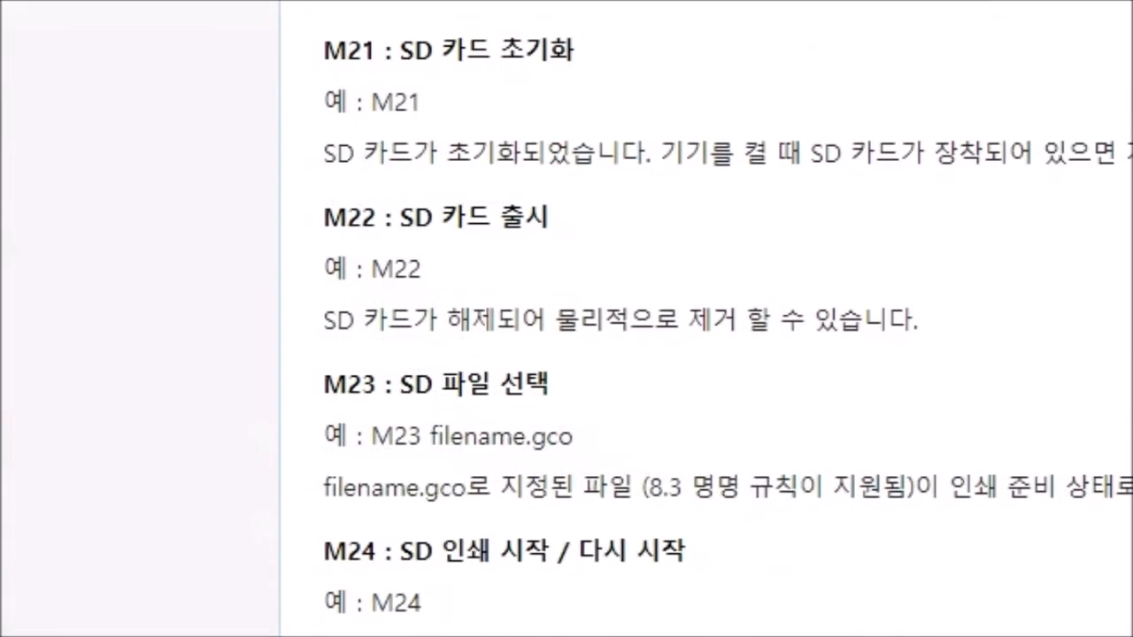
Step: Skim the translated wiki's unbuffered G commands again, continuing through the M codes from M20 past M104 and M111 to M130
{"action": "scroll", "coordinate": [743, 323], "scroll_direction": "up", "scroll_amount": 10}
{"action": "scroll", "coordinate": [610, 342], "scroll_direction": "up", "scroll_amount": 15}
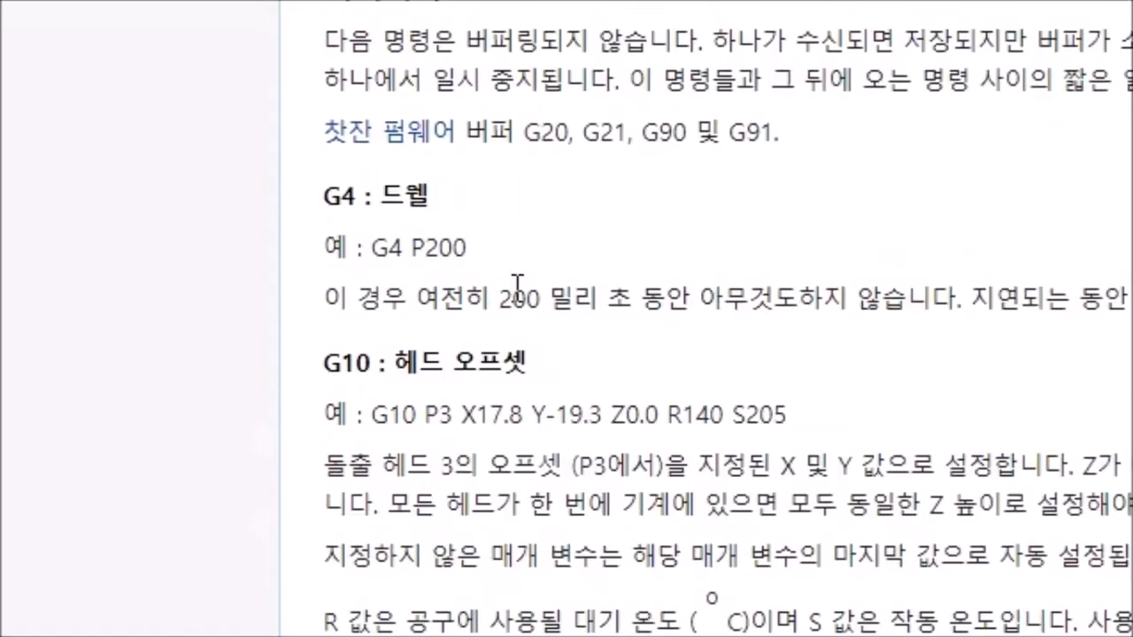
{"action": "scroll", "coordinate": [548, 185], "scroll_direction": "up", "scroll_amount": 3}
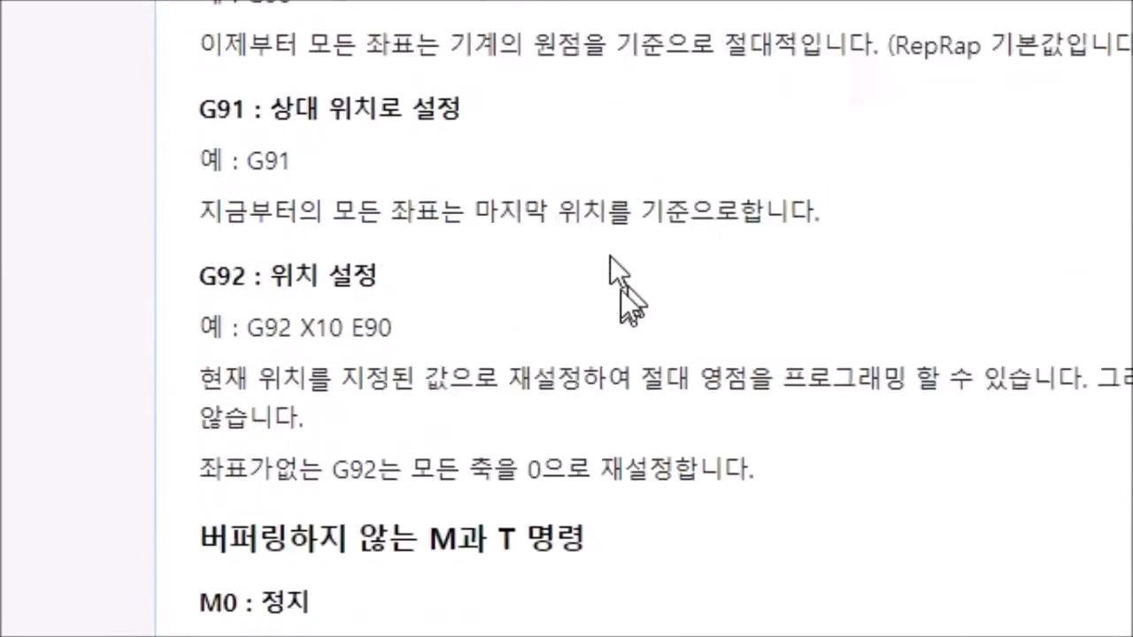
{"action": "scroll", "coordinate": [595, 438], "scroll_direction": "down", "scroll_amount": 20}
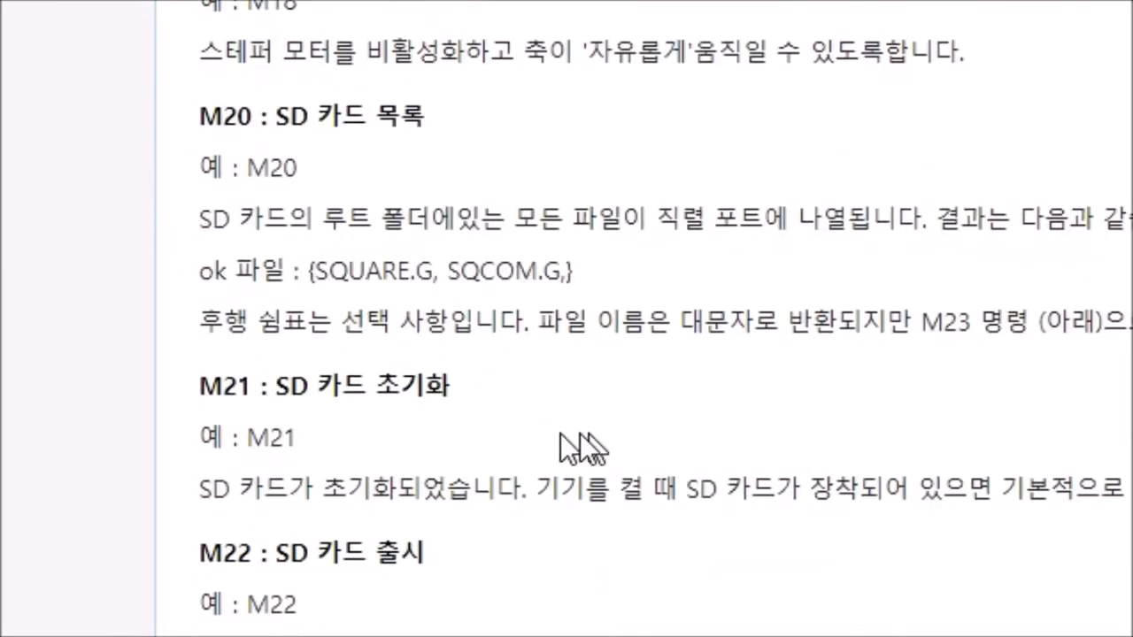
{"action": "scroll", "coordinate": [408, 435], "scroll_direction": "down", "scroll_amount": 20}
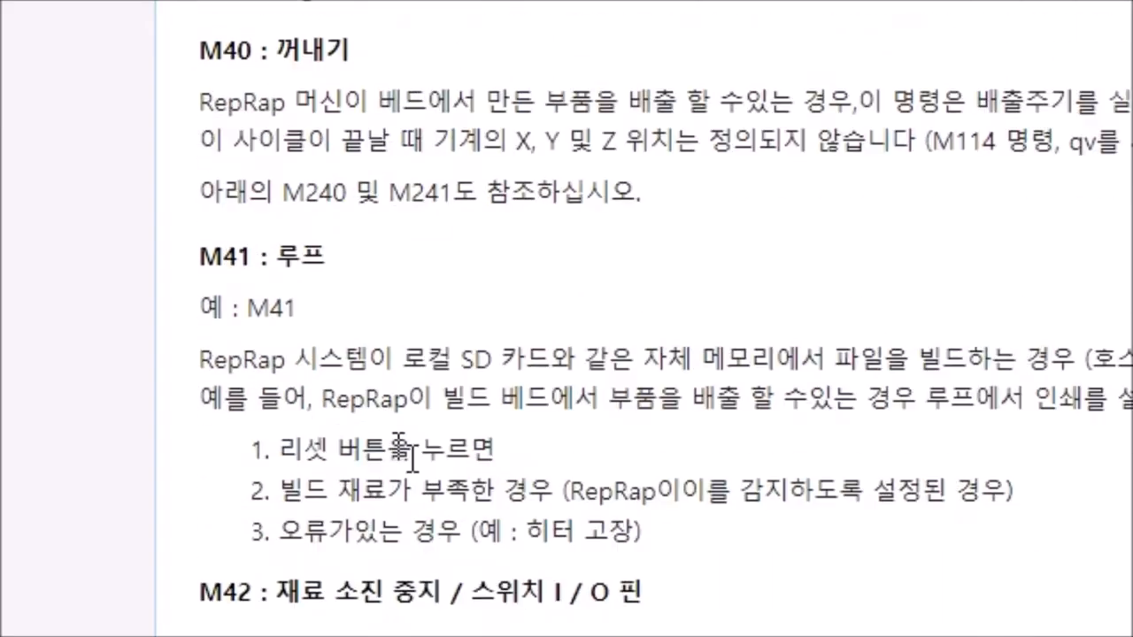
{"action": "scroll", "coordinate": [386, 438], "scroll_direction": "down", "scroll_amount": 20}
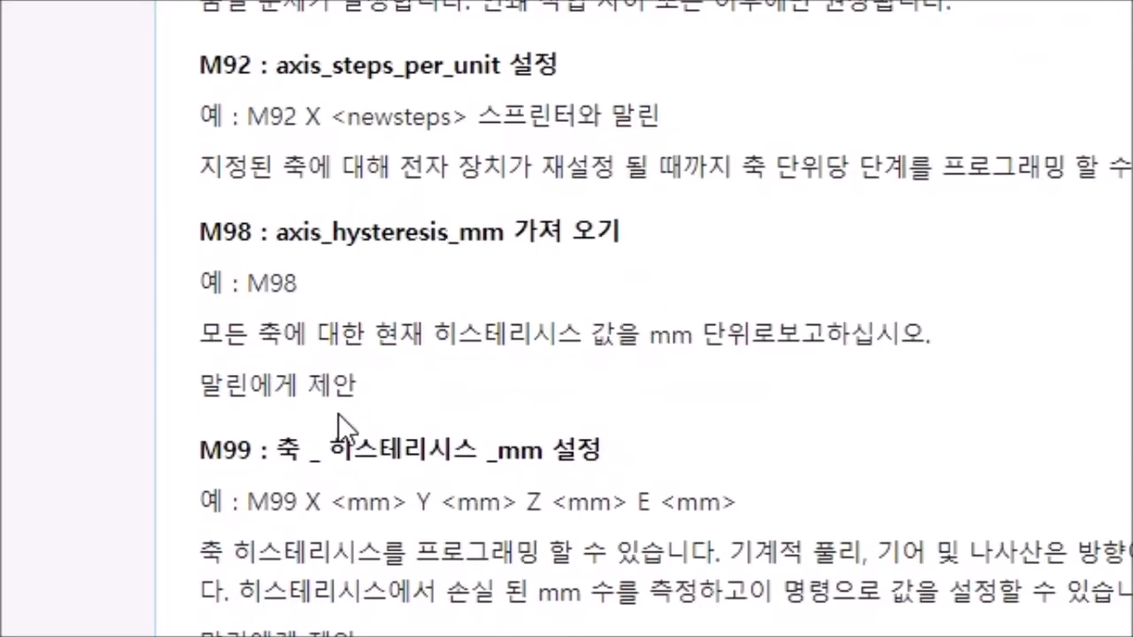
{"action": "scroll", "coordinate": [324, 403], "scroll_direction": "down", "scroll_amount": 15}
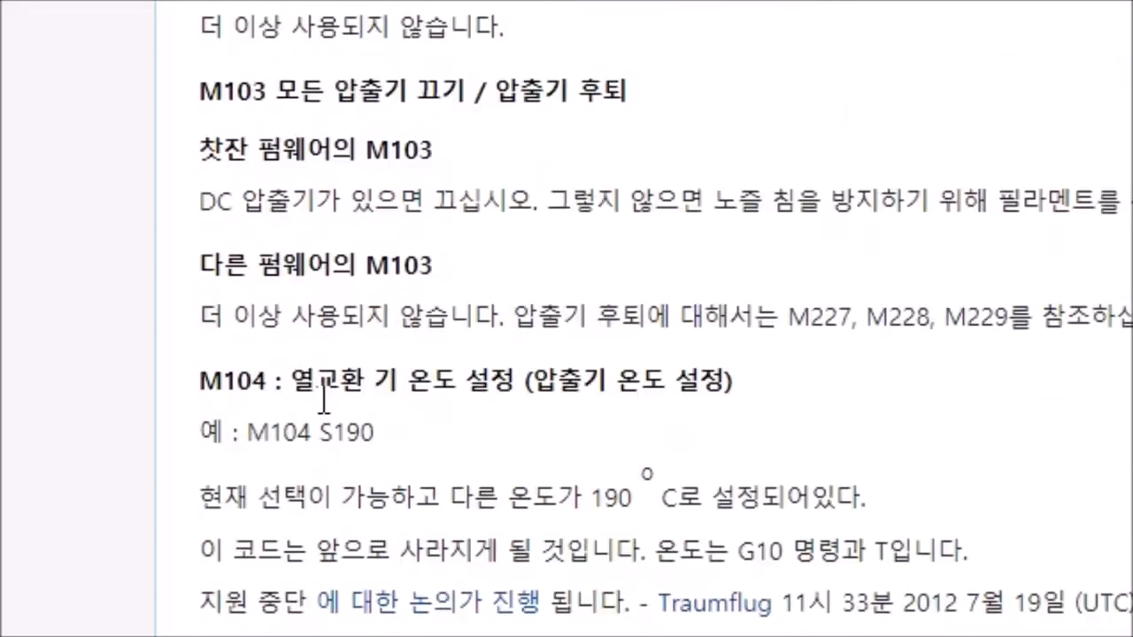
{"action": "scroll", "coordinate": [328, 404], "scroll_direction": "down", "scroll_amount": 10}
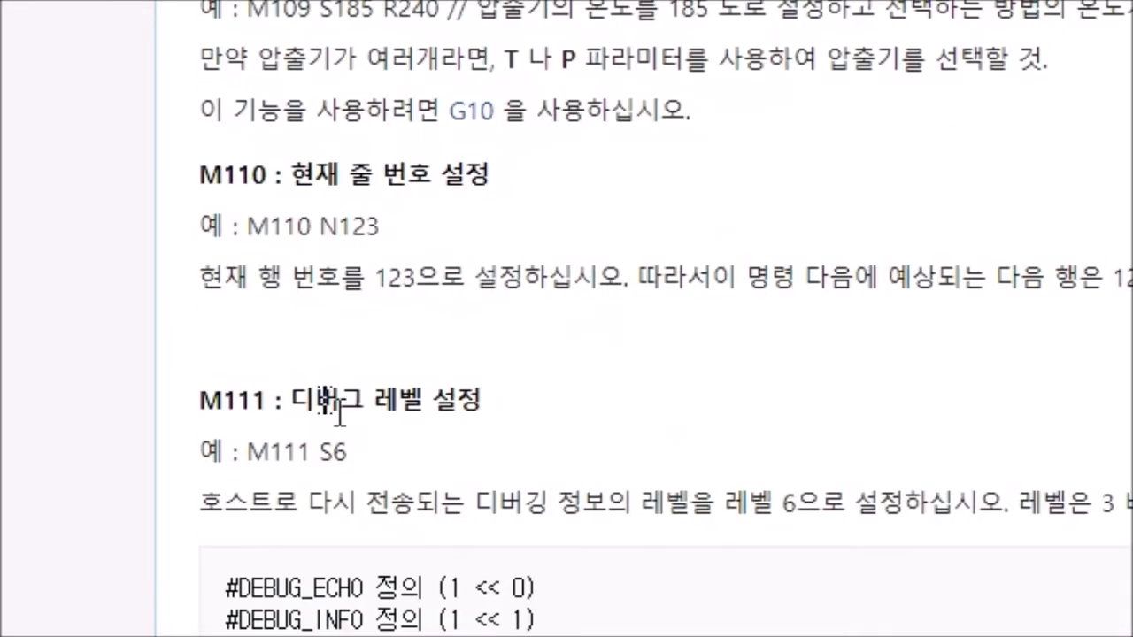
{"action": "scroll", "coordinate": [323, 400], "scroll_direction": "down", "scroll_amount": 20}
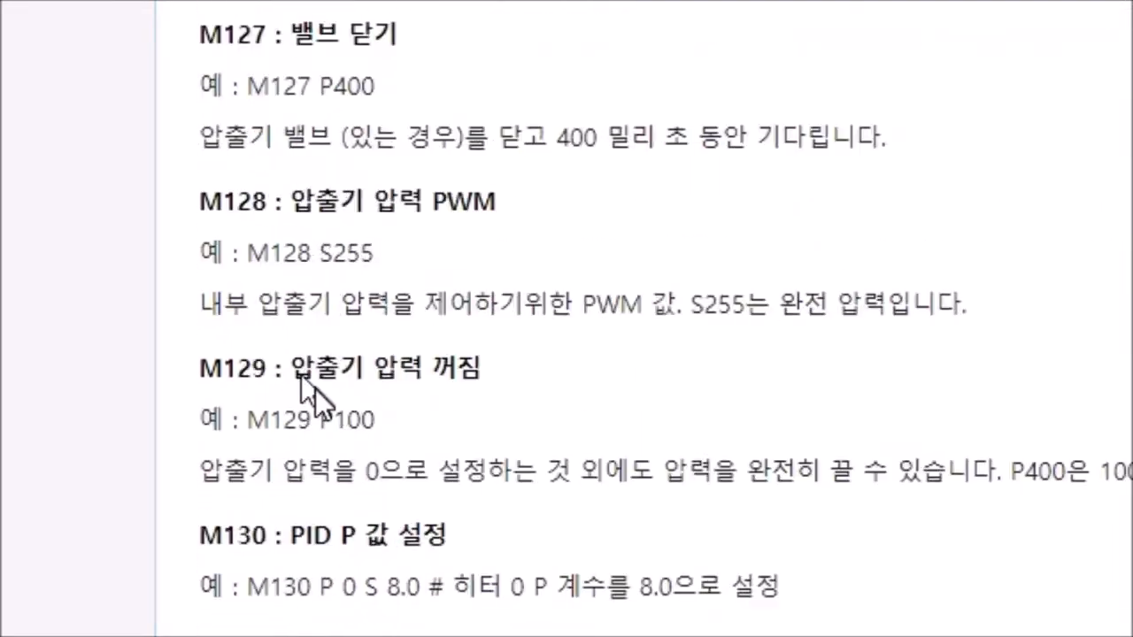
Step: Find the M190 bed temperature wait entry and highlight its explanation of the M190 S60 example while reading it
{"action": "scroll", "coordinate": [322, 403], "scroll_direction": "down", "scroll_amount": 20}
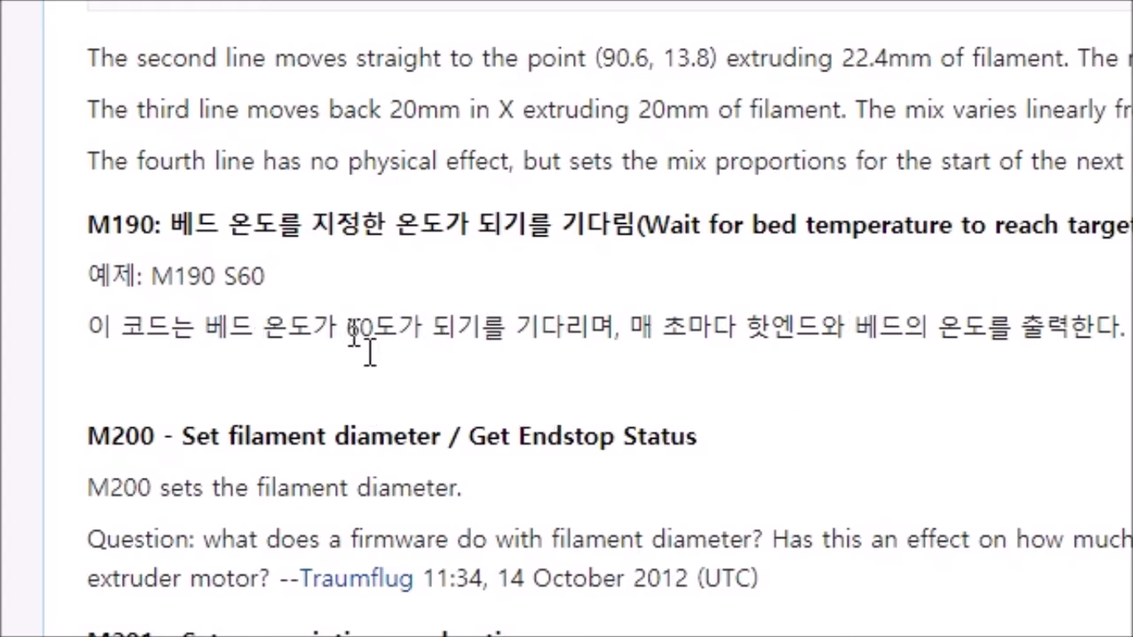
{"action": "left_click_drag", "start_coordinate": [263, 341], "coordinate": [834, 337]}
{"action": "left_click", "coordinate": [863, 340]}
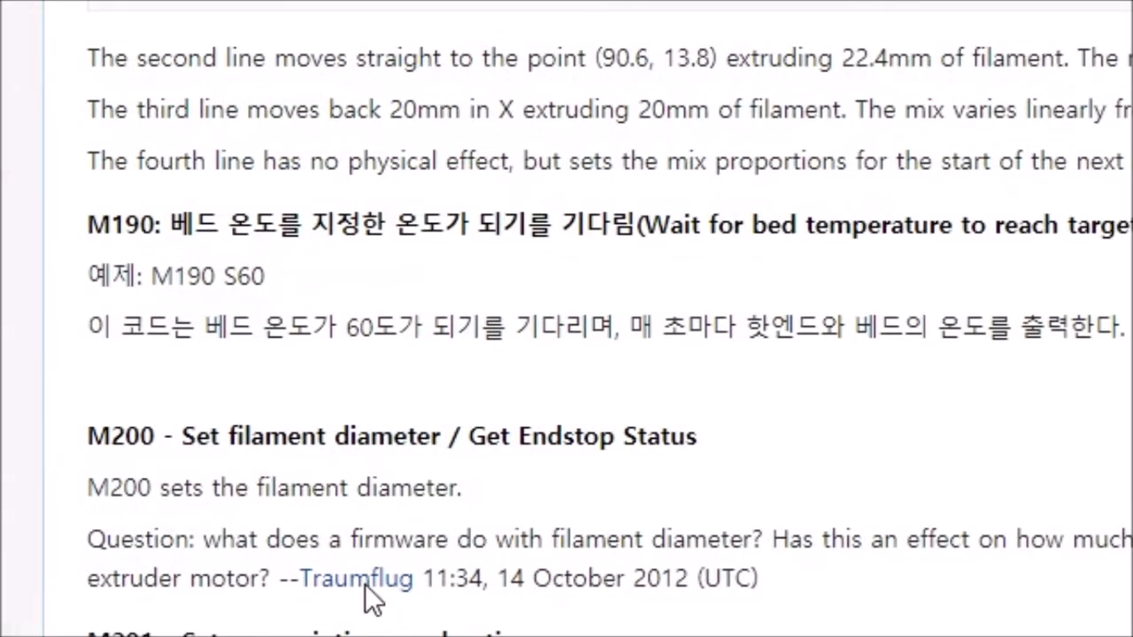
Step: Return to the M109 entries and read how Marlin and Sprinter set the extruder temperature and wait for it
{"action": "scroll", "coordinate": [404, 506], "scroll_direction": "up", "scroll_amount": 15}
{"action": "scroll", "coordinate": [443, 513], "scroll_direction": "up", "scroll_amount": 12}
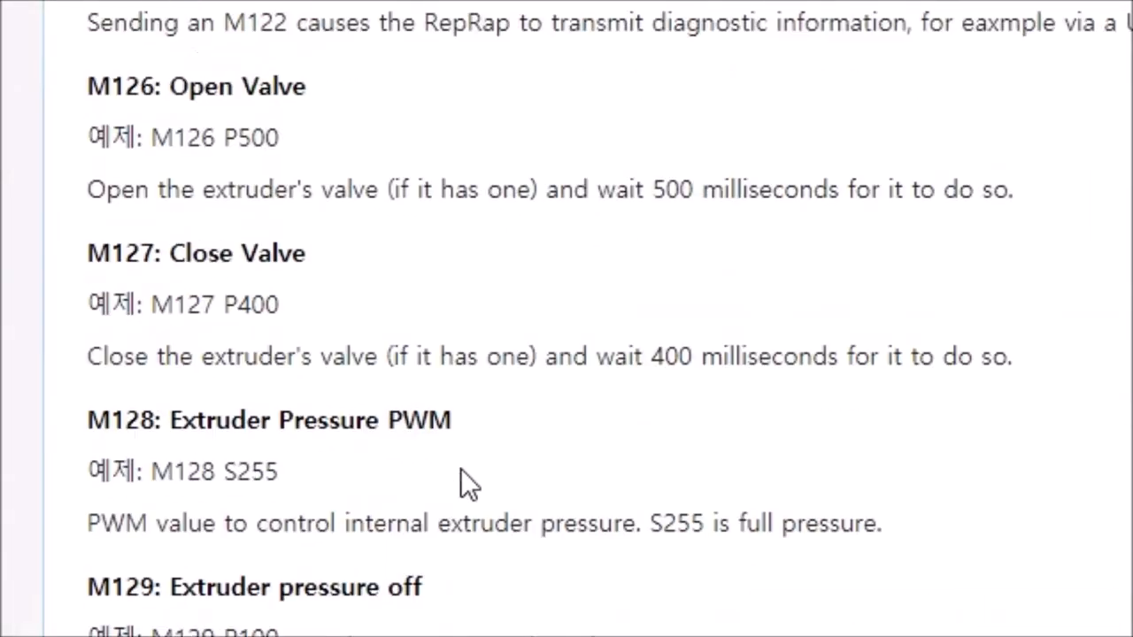
{"action": "scroll", "coordinate": [472, 449], "scroll_direction": "up", "scroll_amount": 15}
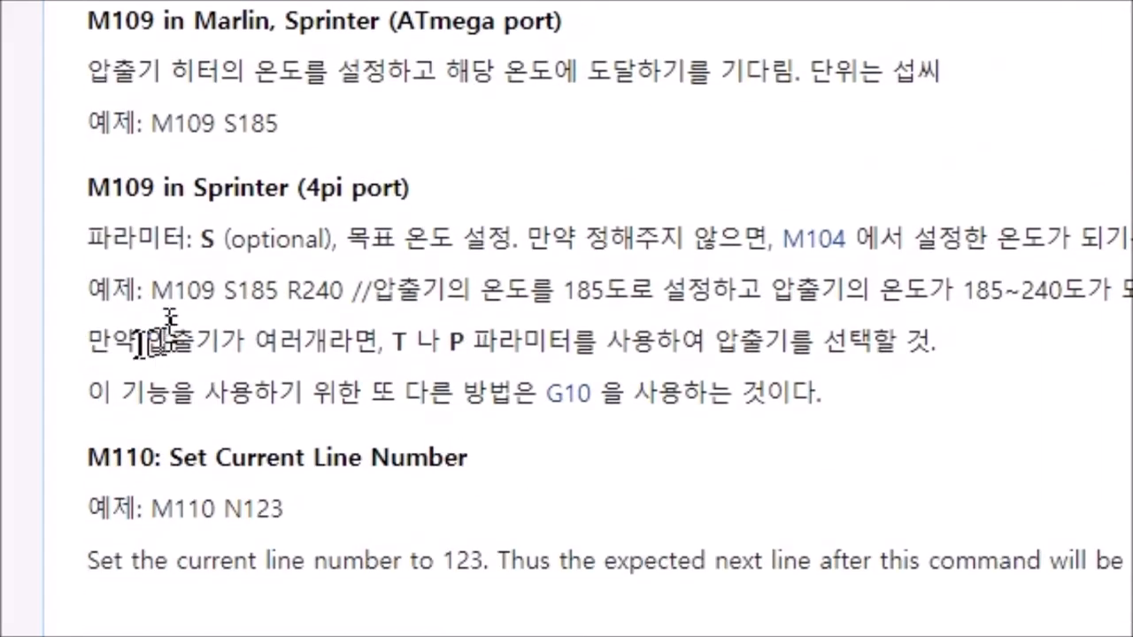
{"action": "scroll", "coordinate": [337, 402], "scroll_direction": "down", "scroll_amount": 2}
{"action": "scroll", "coordinate": [351, 413], "scroll_direction": "up", "scroll_amount": 2}
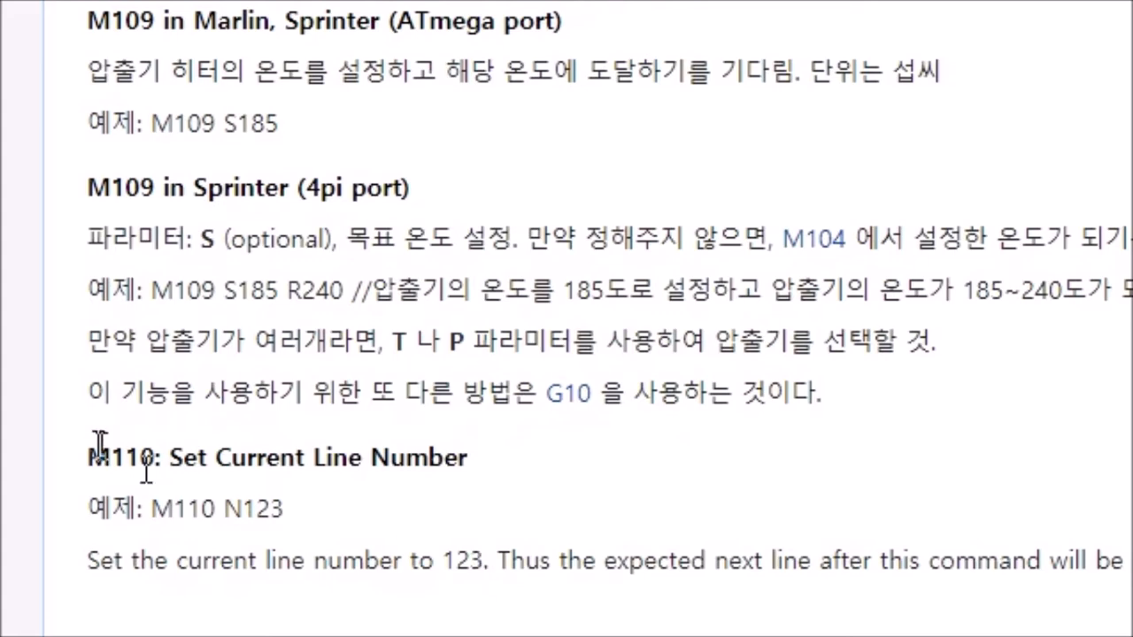